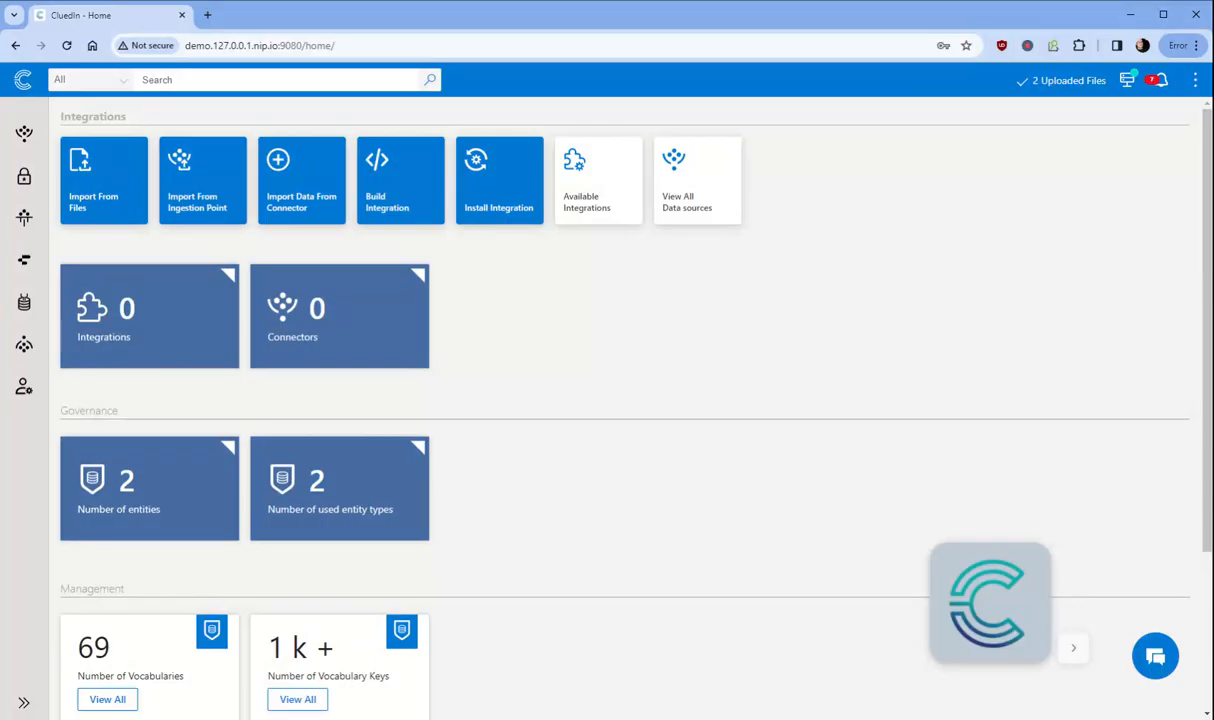
Step: Open Copilot, send 'Hello how are you?', then type 'What are all the functions that I can do?'
click(1155, 656)
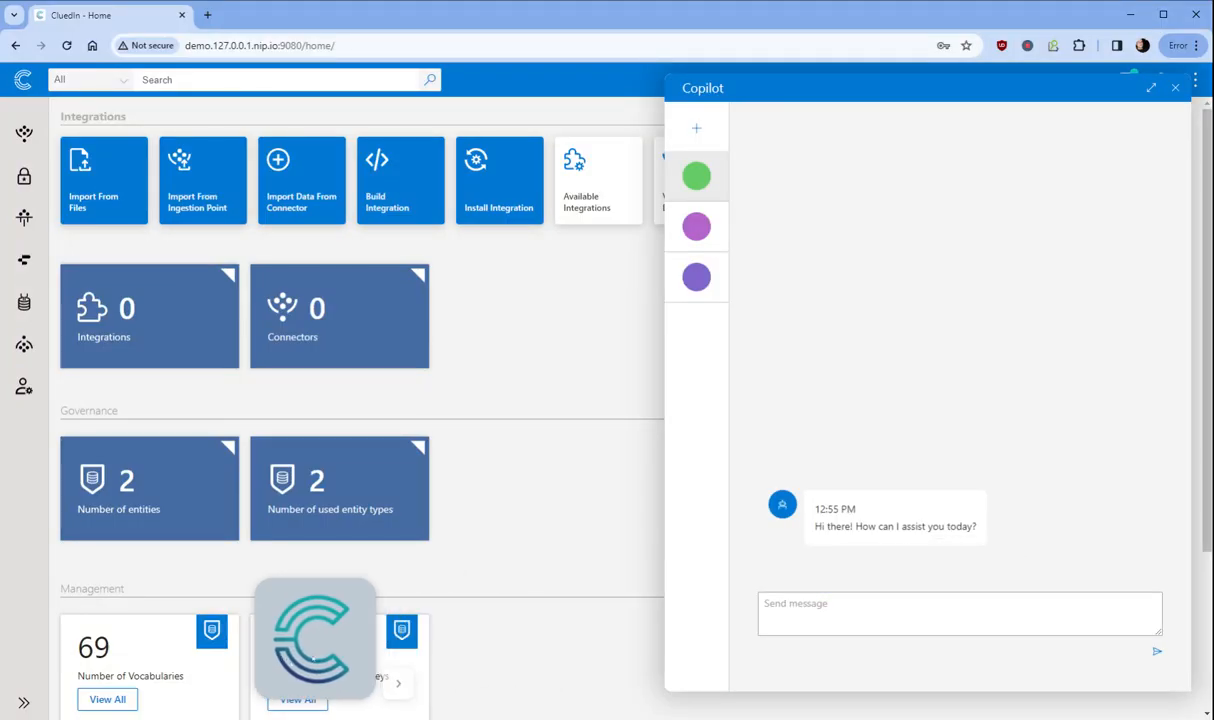
click(760, 620)
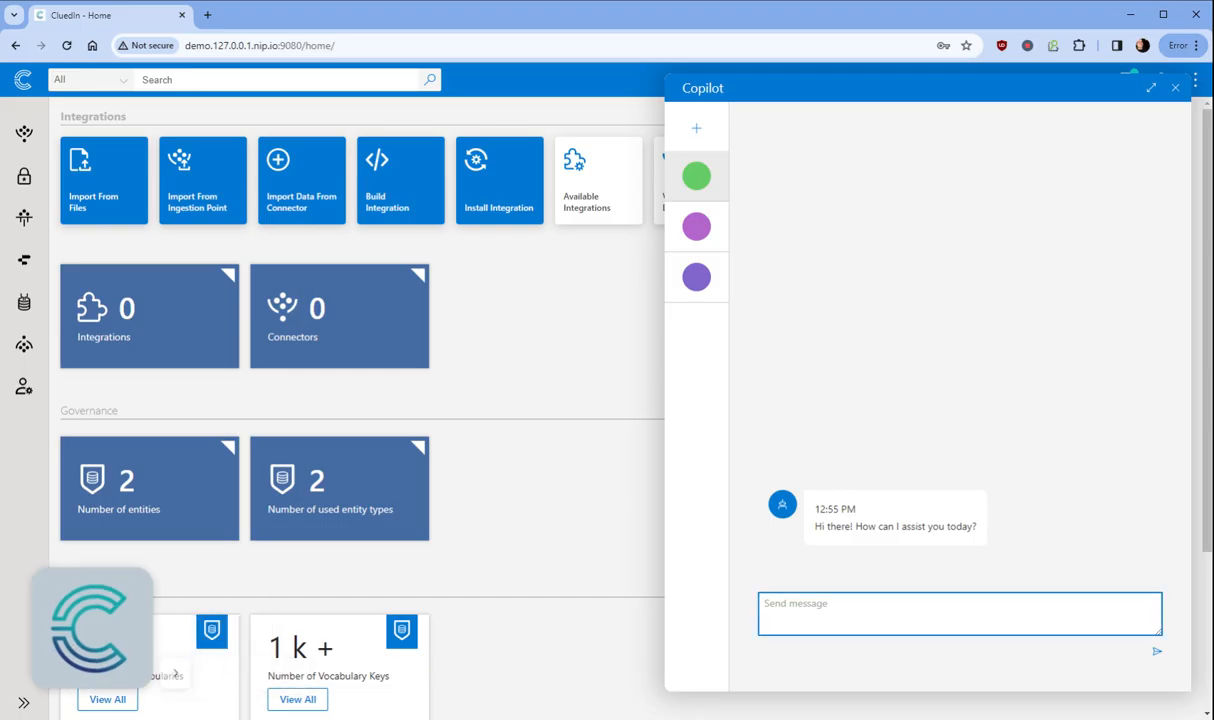
text(Se)
key(BackSpace)
key(BackSpace)
text(Hello how are you?)
key(Return)
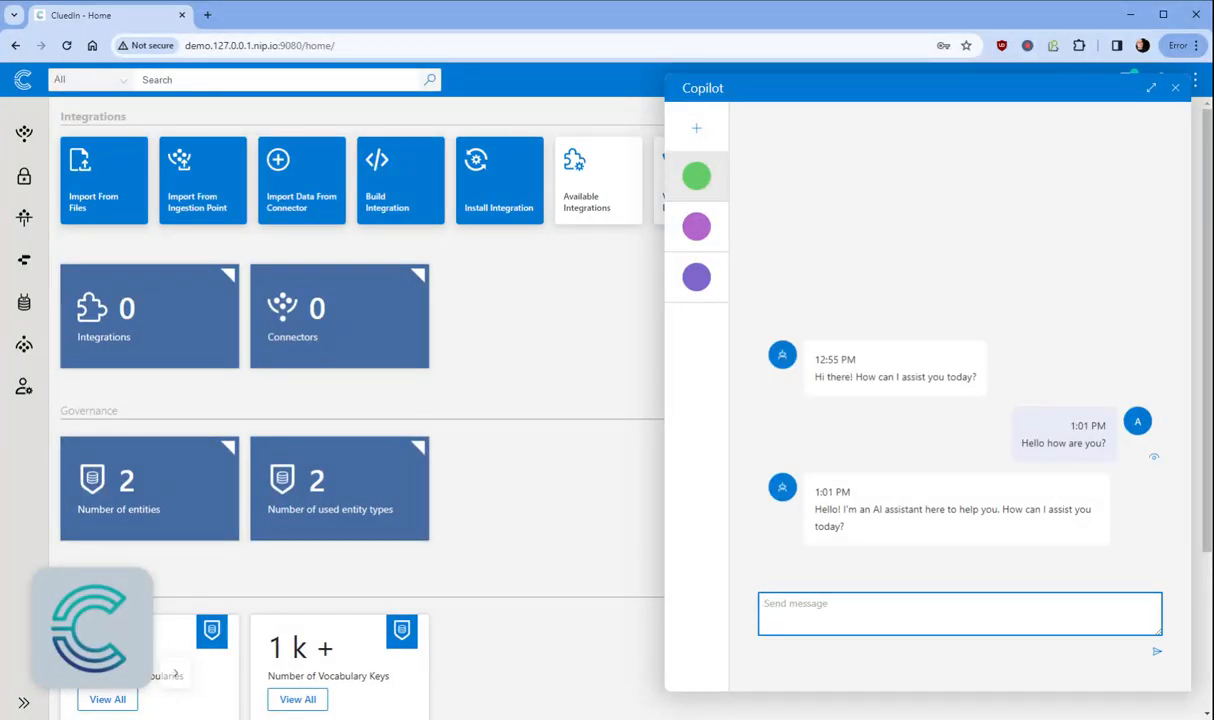
text(What are all the functions that )
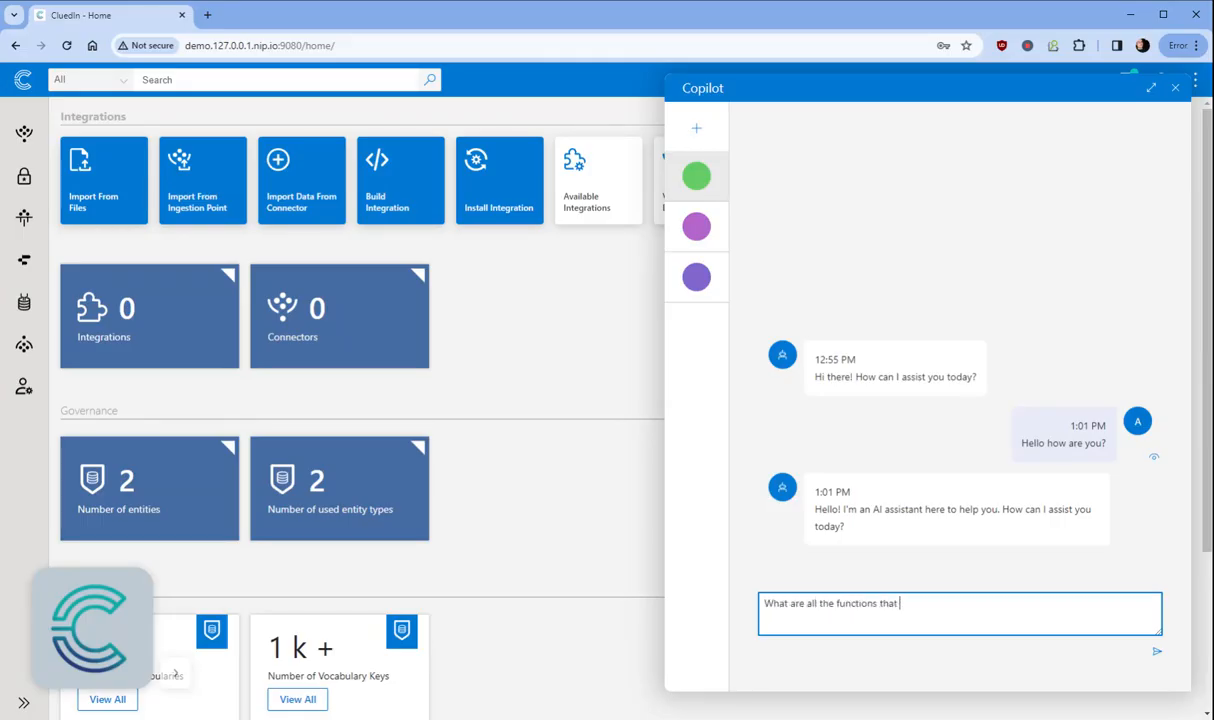
text(I can do?)
Step: Send the functions question, scroll through the 41-function reply, then close Copilot
key(Return)
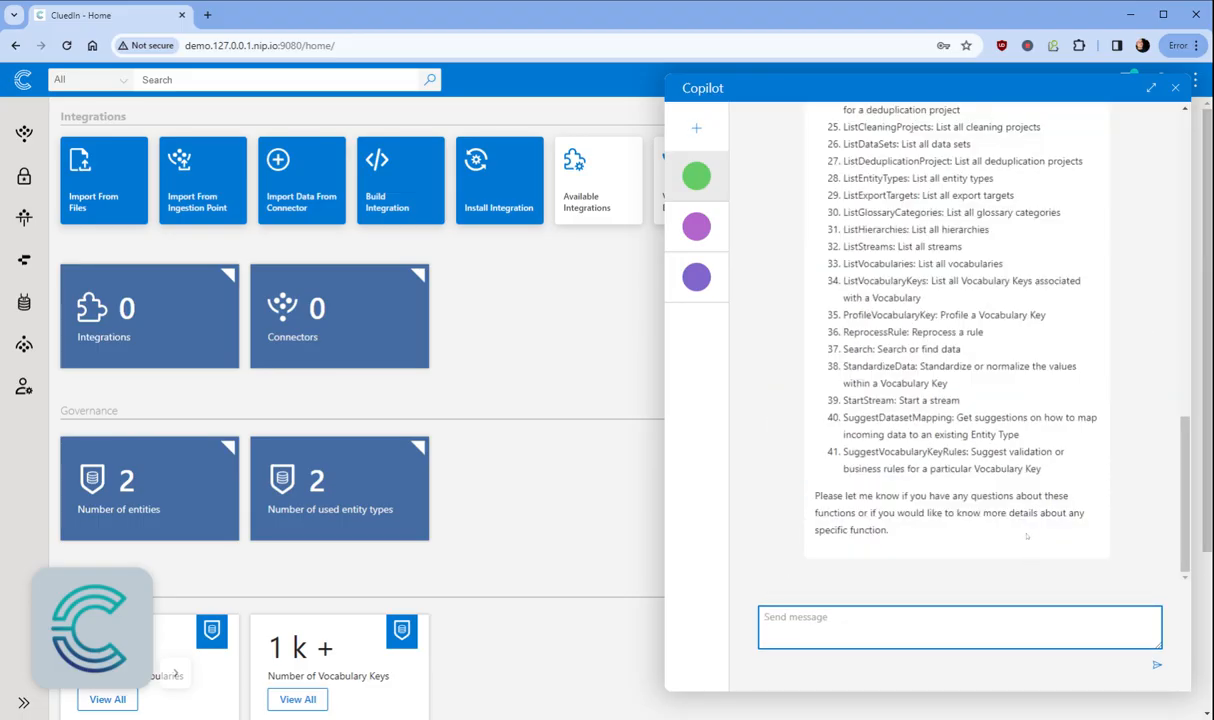
scroll(955, 340, up, 5)
scroll(955, 340, up, 3)
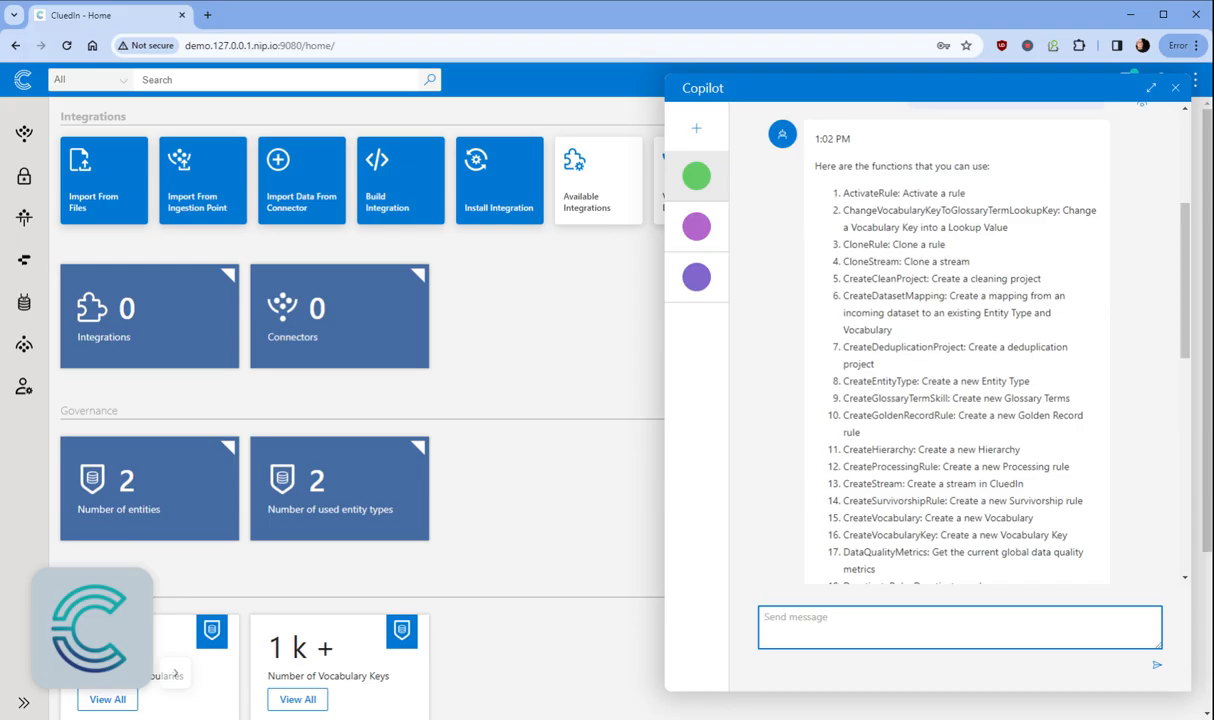
click(1176, 89)
Step: From all data sources under Hubspot, preview the hubspot-crm-exports-all-companies-2023-09-27.csv dataset
click(733, 200)
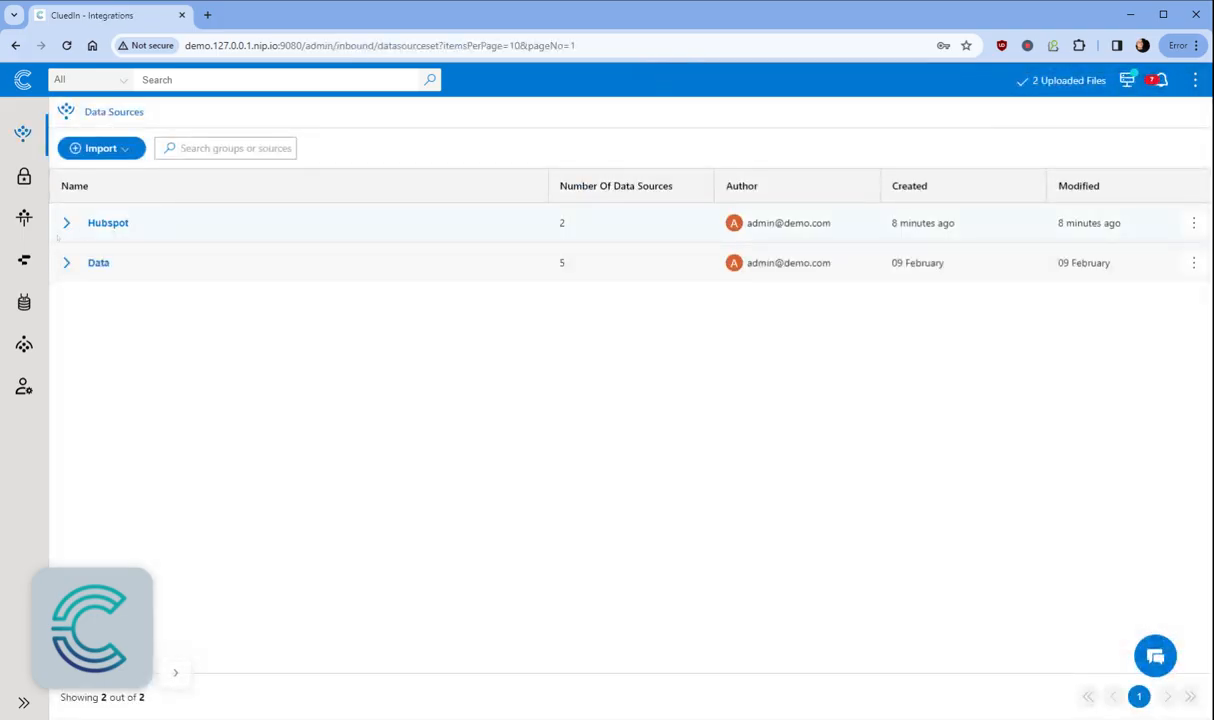
click(66, 222)
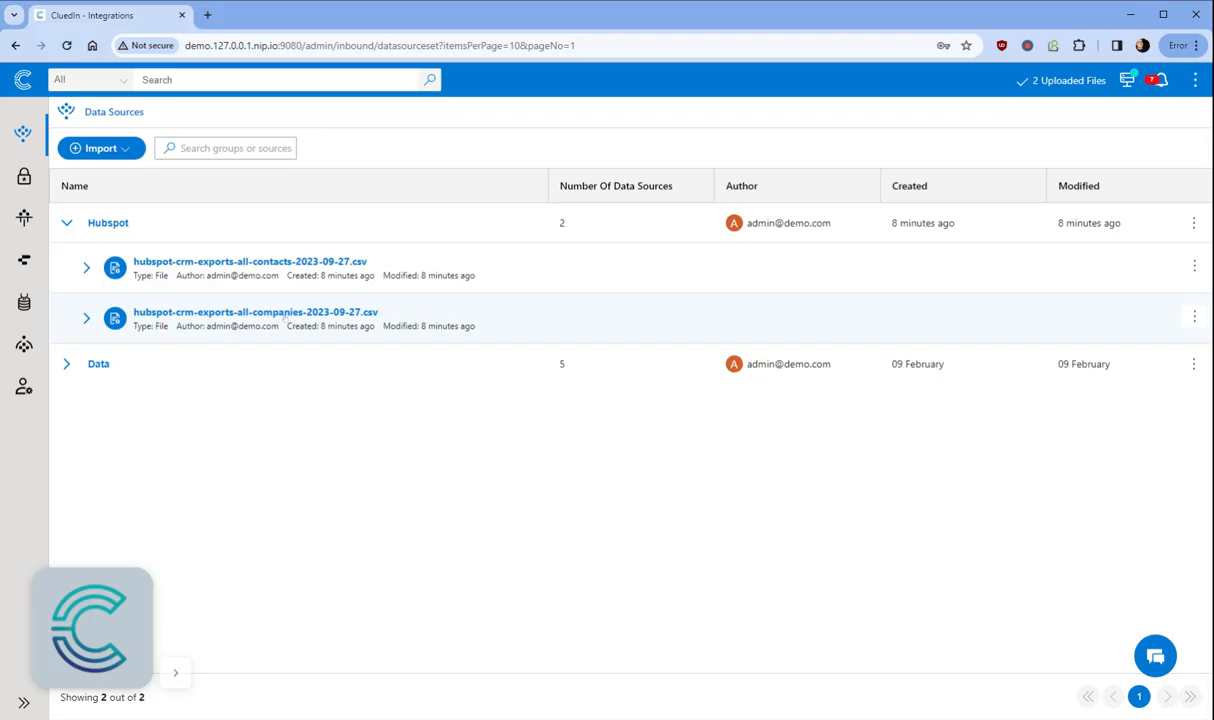
click(285, 316)
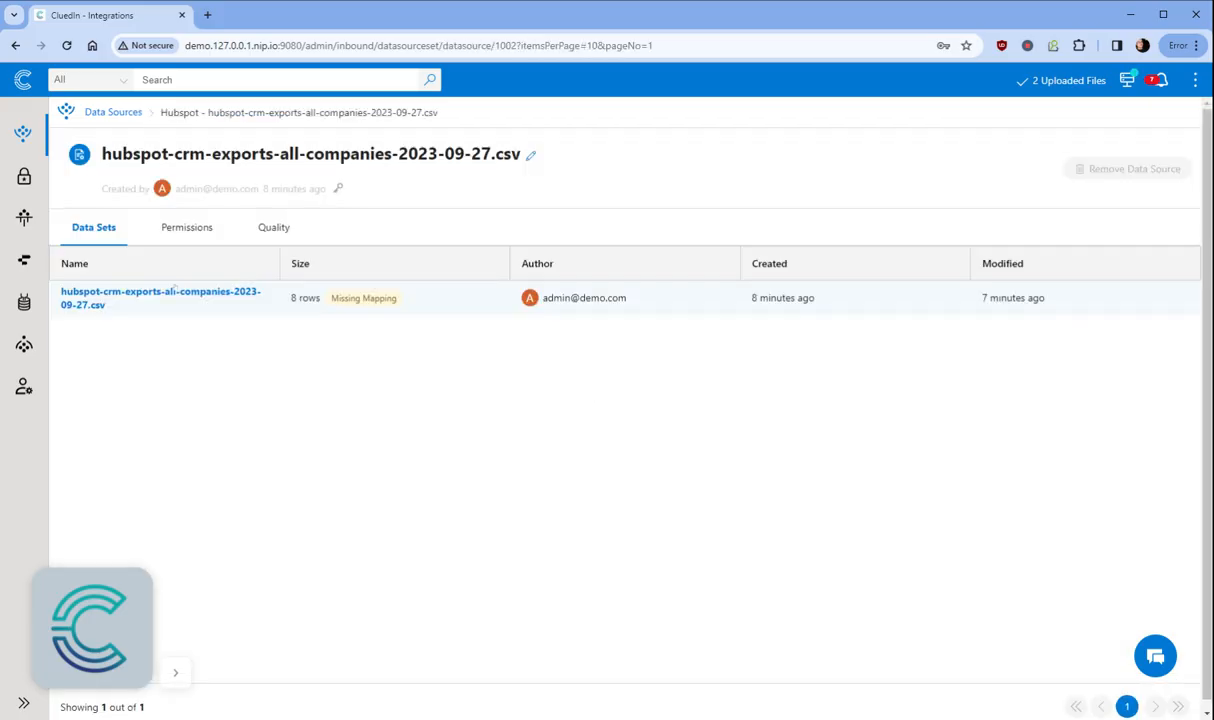
click(148, 286)
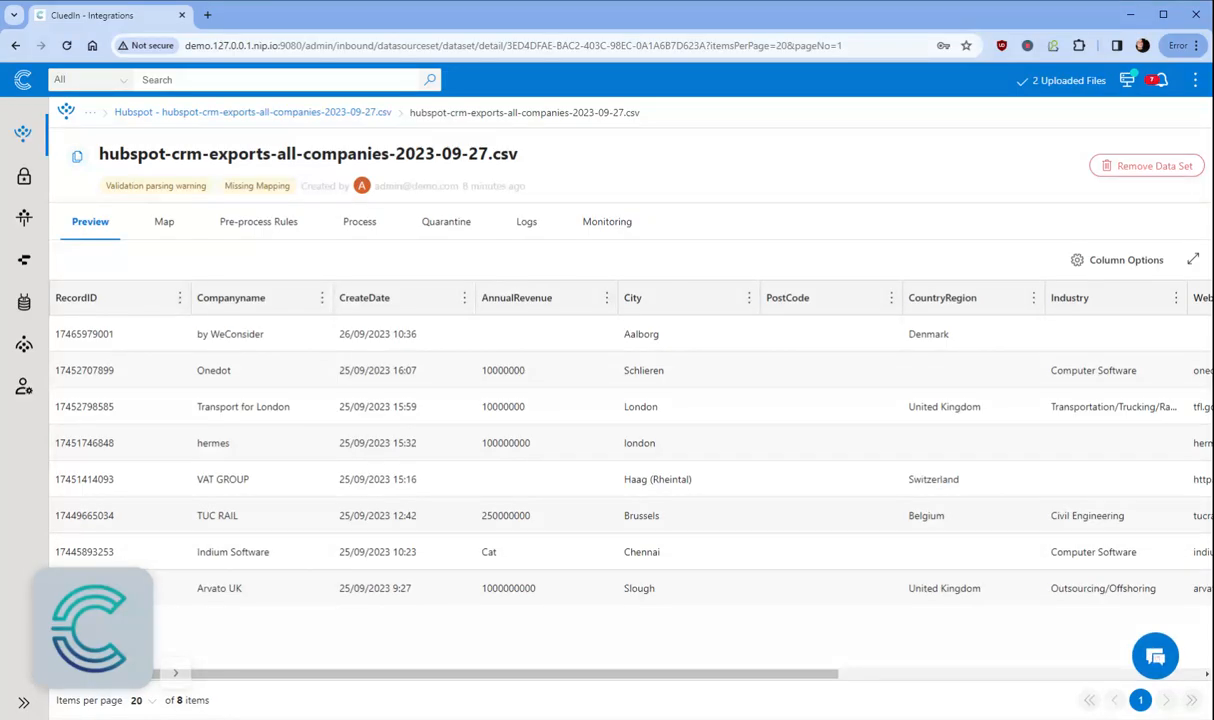
Step: From the dataset preview, ask Copilot 'Hey! Tell me about a bit about this dataset'
click(1155, 656)
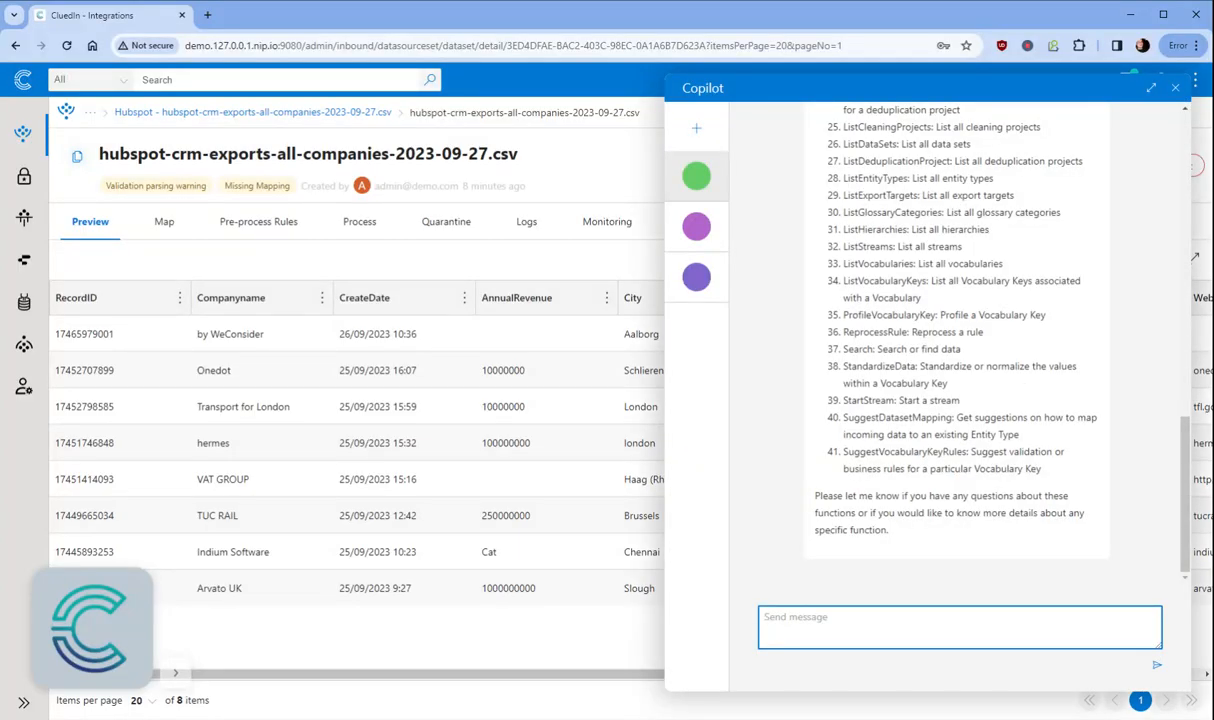
text(Hey! Tell me about abit)
key(BackSpace)
key(BackSpace)
key(BackSpace)
text(bit about t)
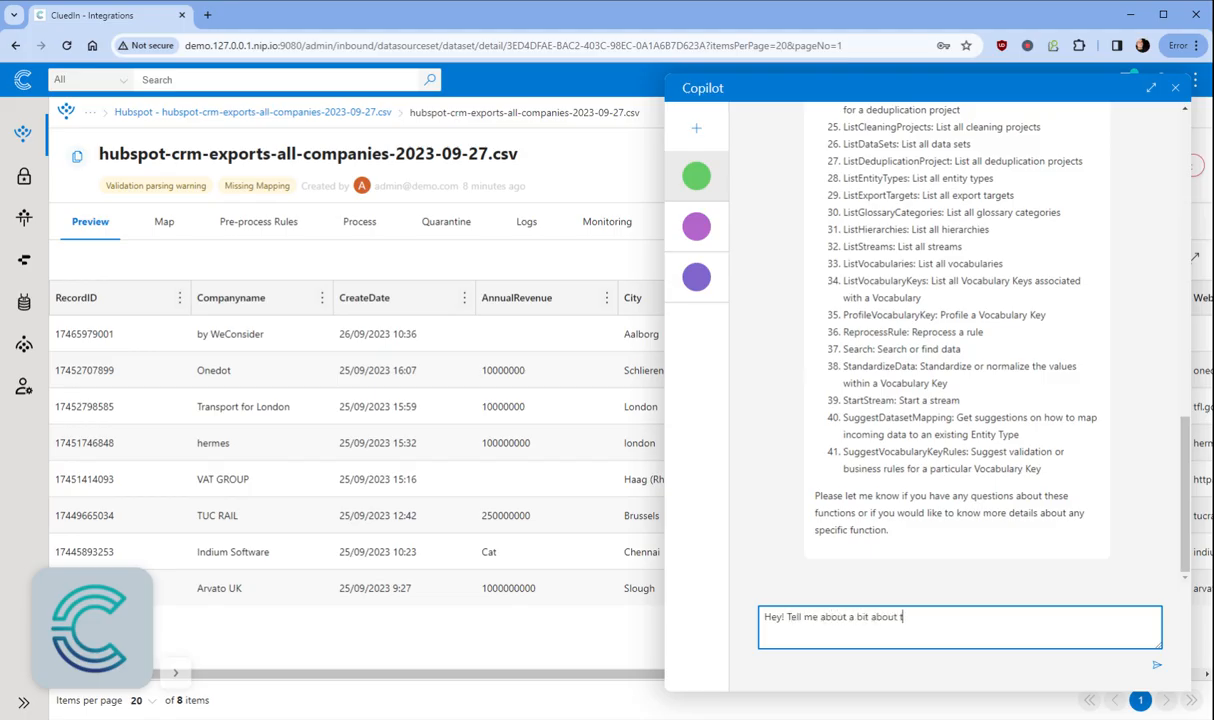
text(his data)
key(BackSpace)
text(aset)
key(Return)
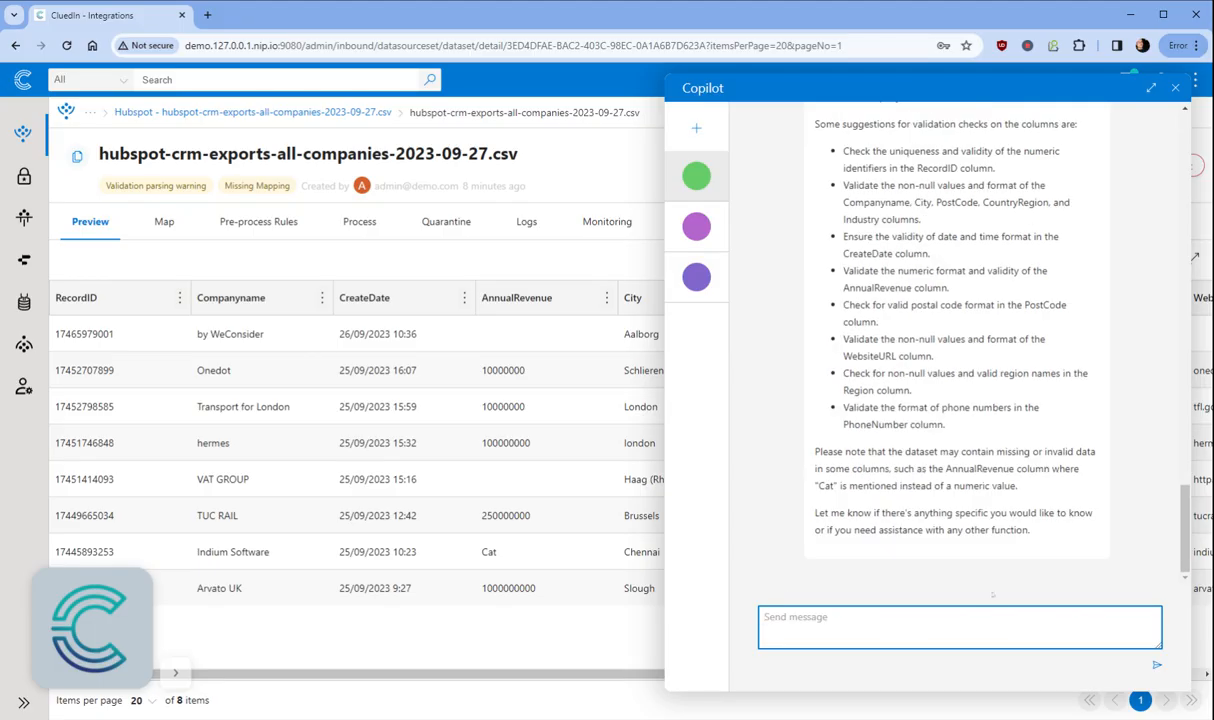
Step: Scroll through Copilot's analysis, highlighting the dataset column list and the RecordID description
scroll(969, 513, up, 5)
scroll(969, 513, up, 4)
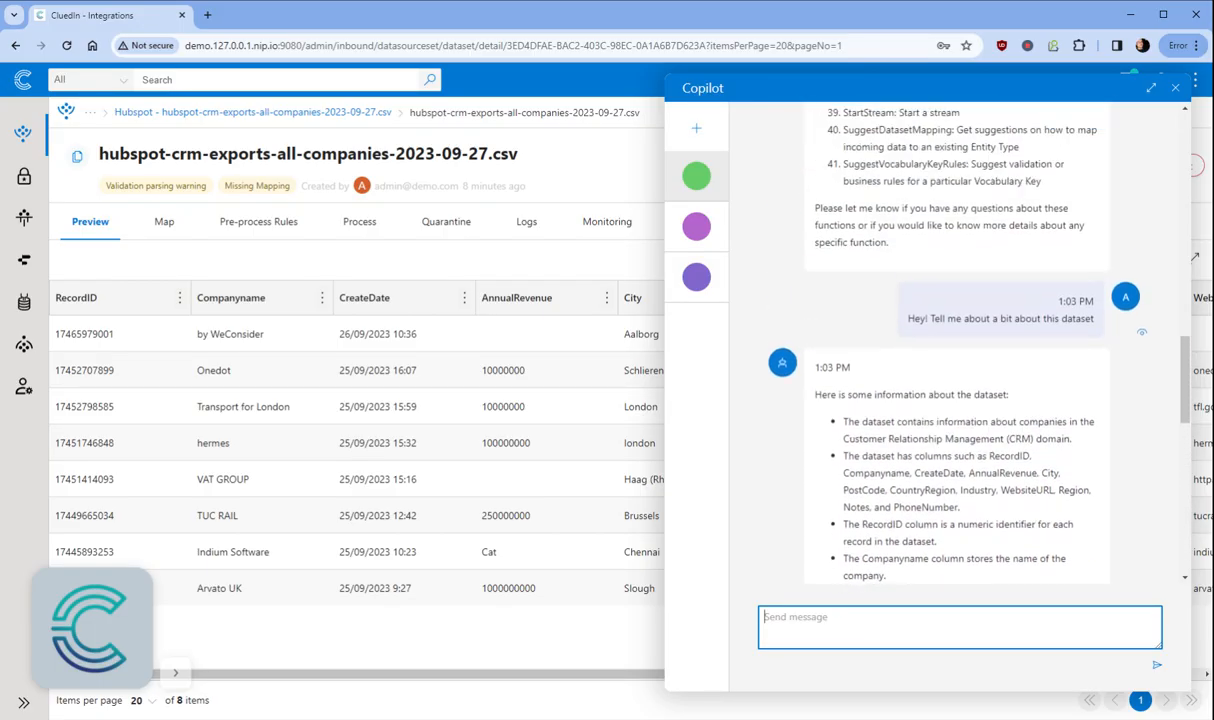
scroll(969, 513, down, 2)
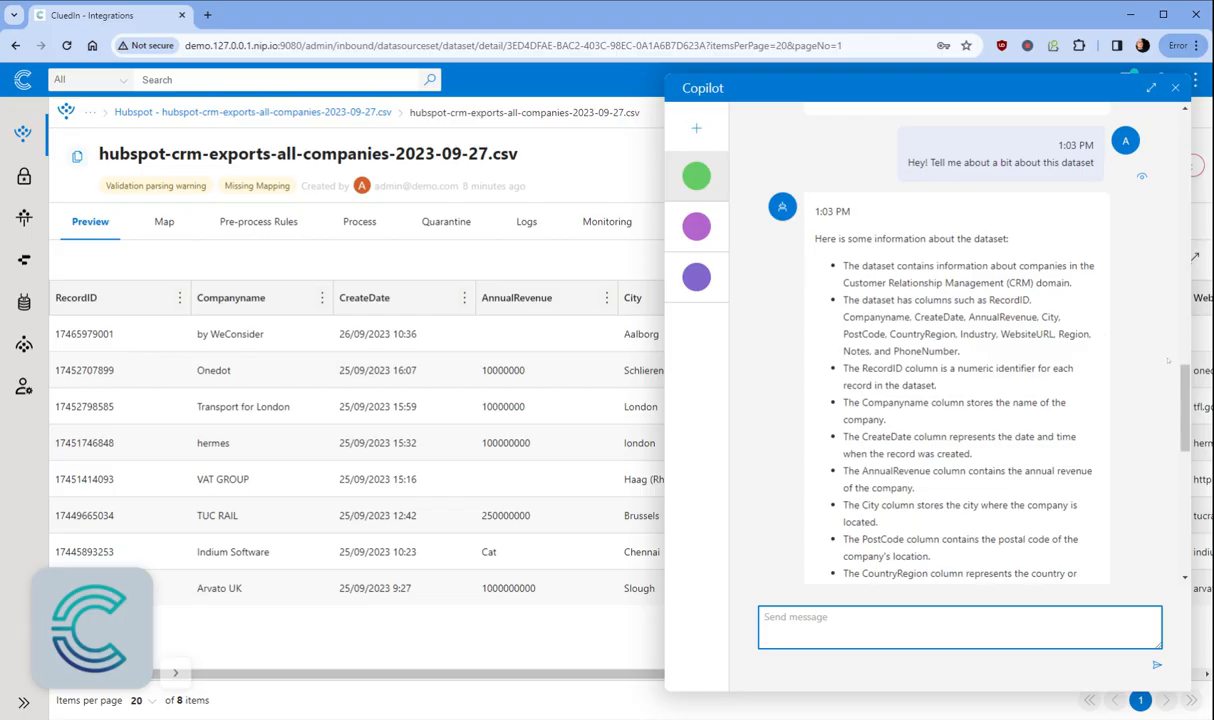
scroll(1045, 355, down, 1)
drag(907, 219, 1003, 236)
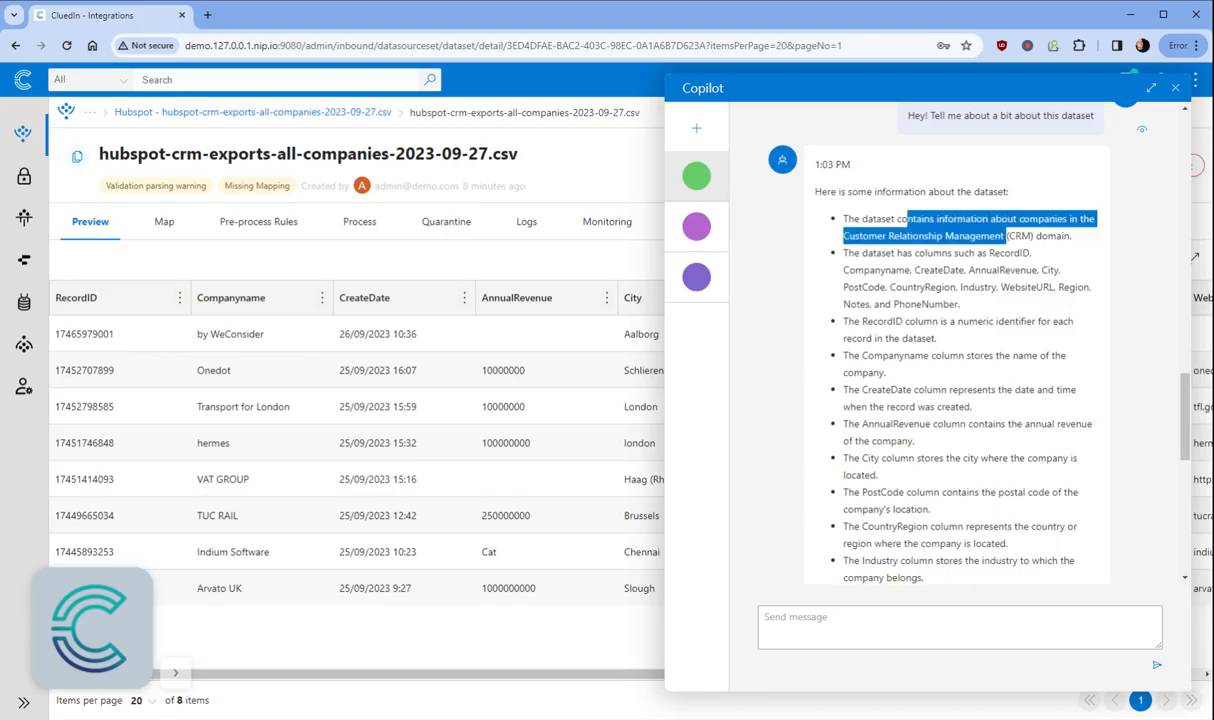
scroll(1008, 270, down, 1)
drag(995, 205, 1015, 240)
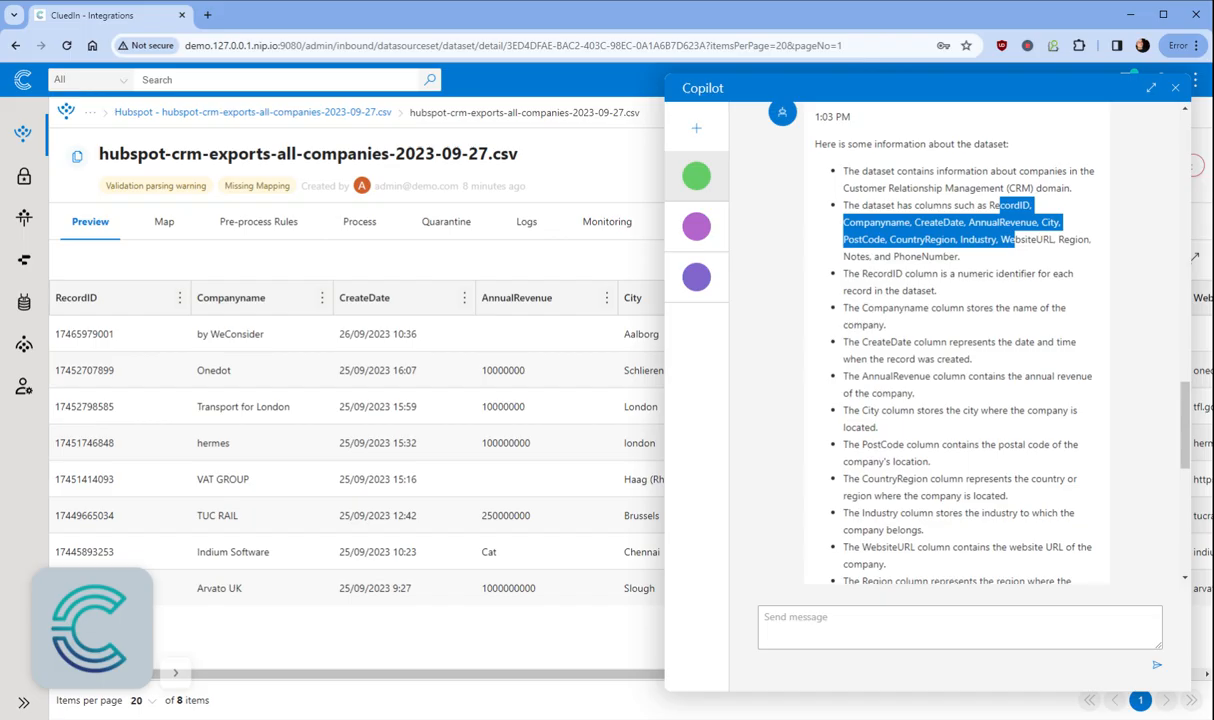
triple_click(960, 281)
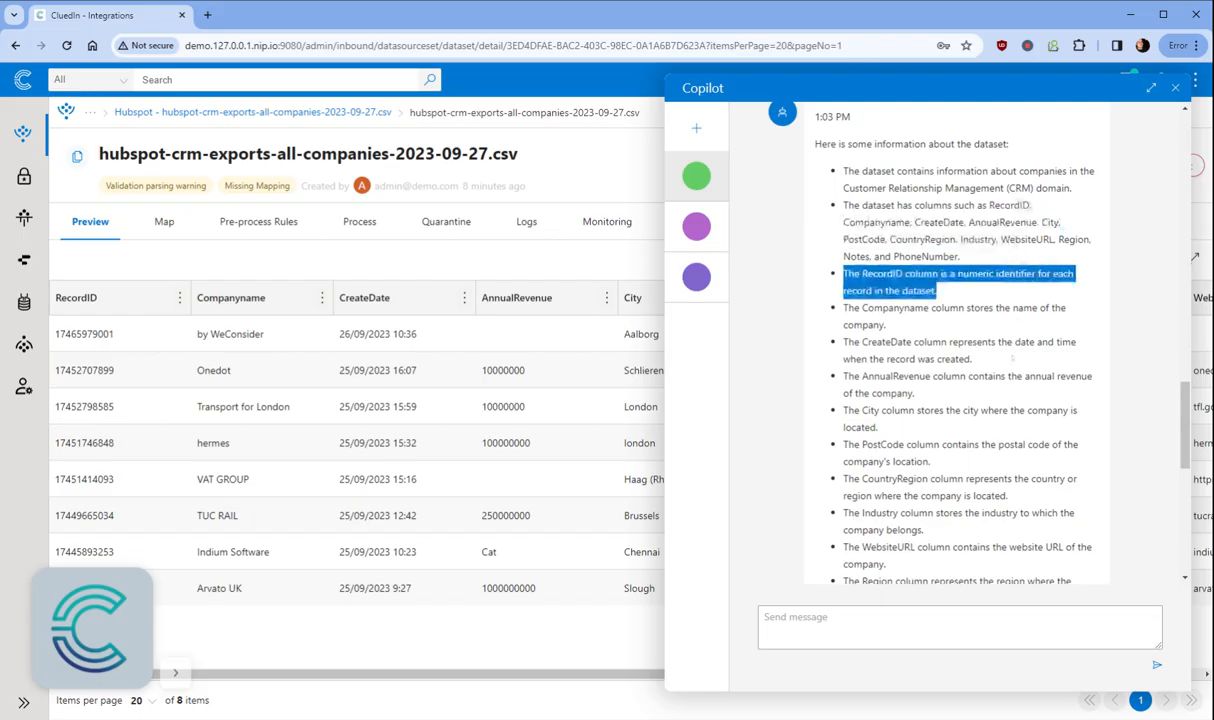
Step: Highlight the invalid-data note, the word AnnualRevenue and the flagged value 'Cat', then close Copilot
scroll(1012, 357, down, 5)
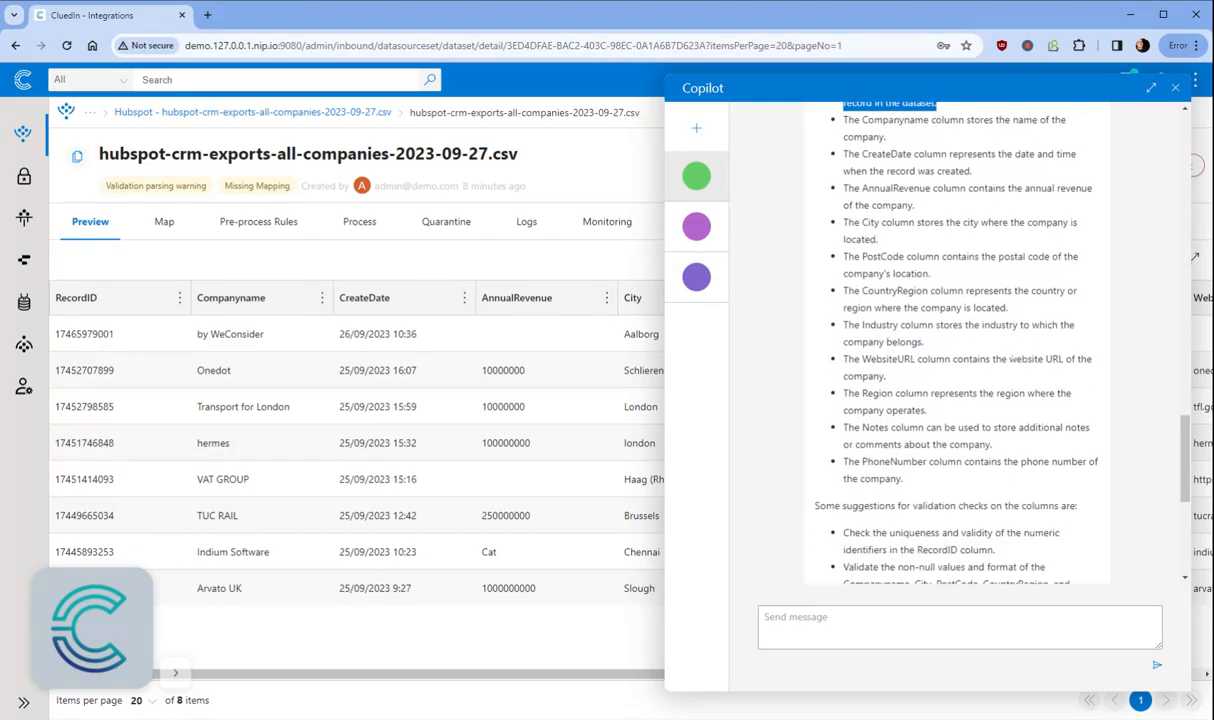
scroll(1012, 357, down, 1)
scroll(1012, 357, down, 2)
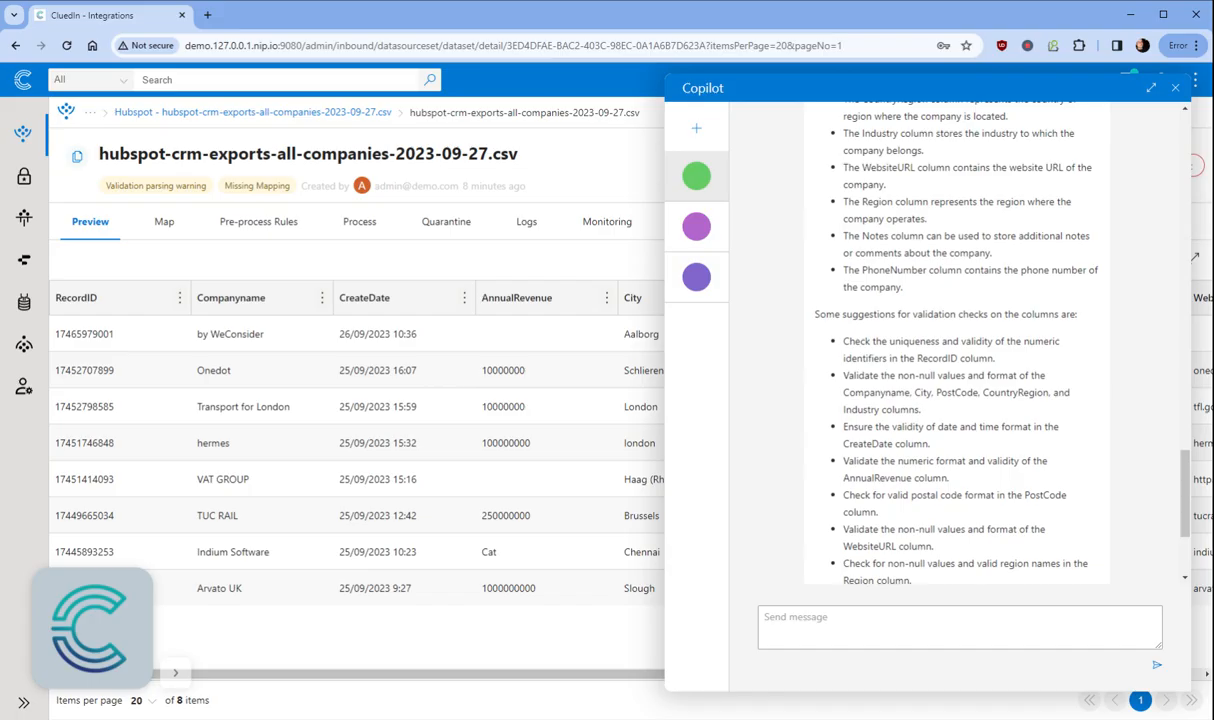
scroll(1012, 357, down, 4)
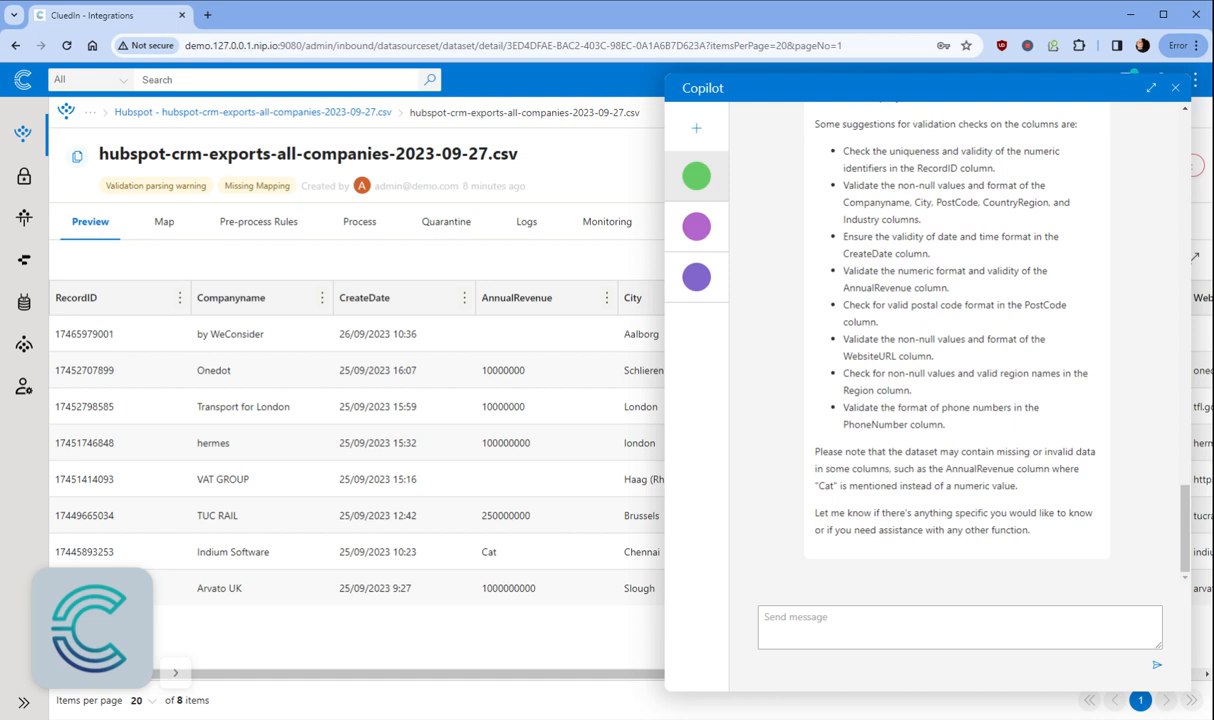
drag(828, 451, 1042, 490)
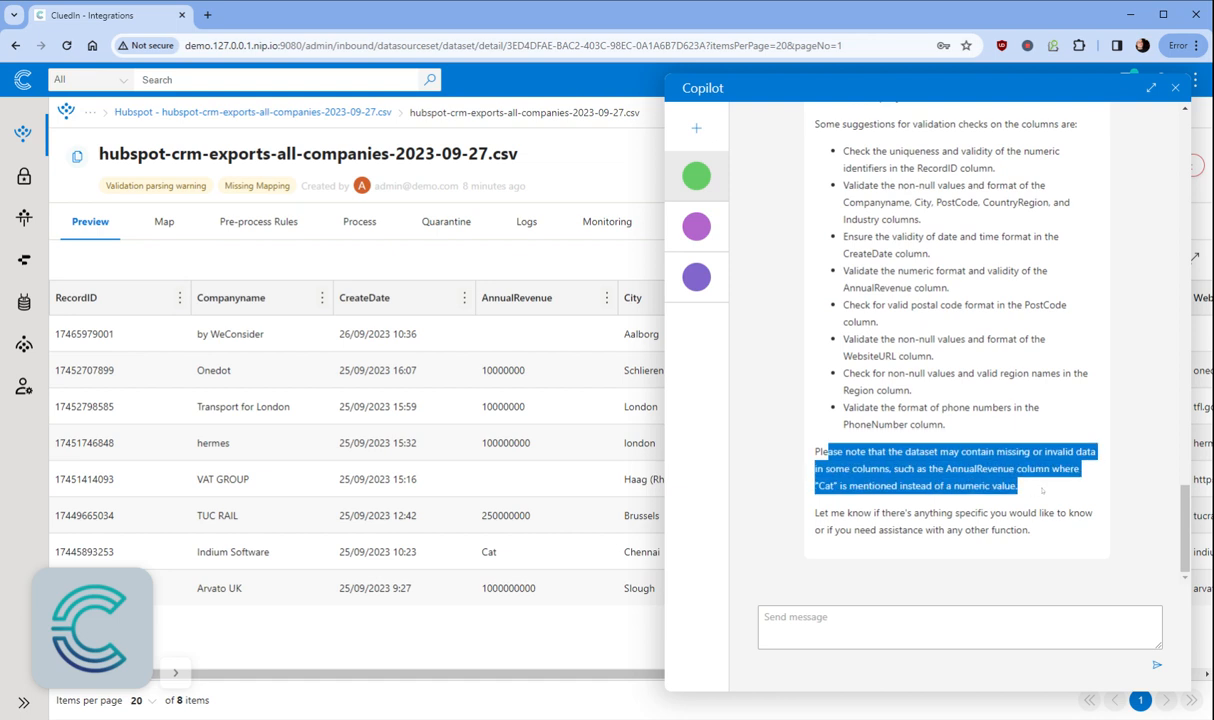
click(1029, 484)
double_click(980, 468)
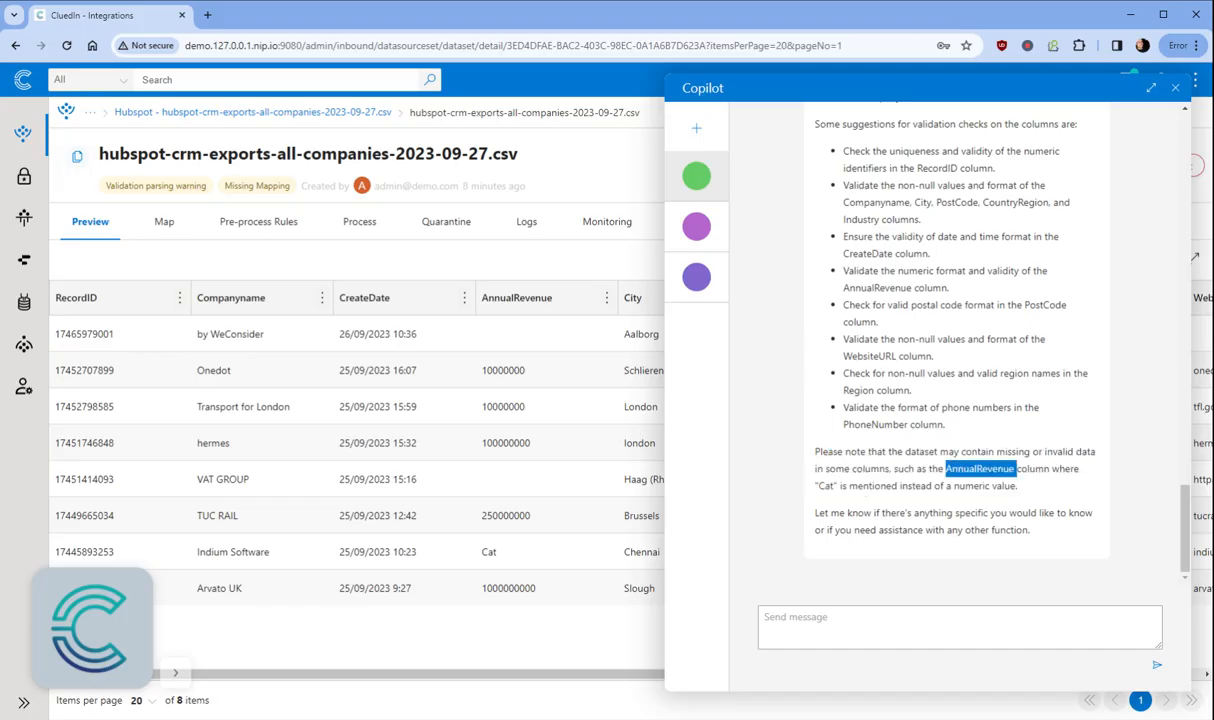
double_click(826, 485)
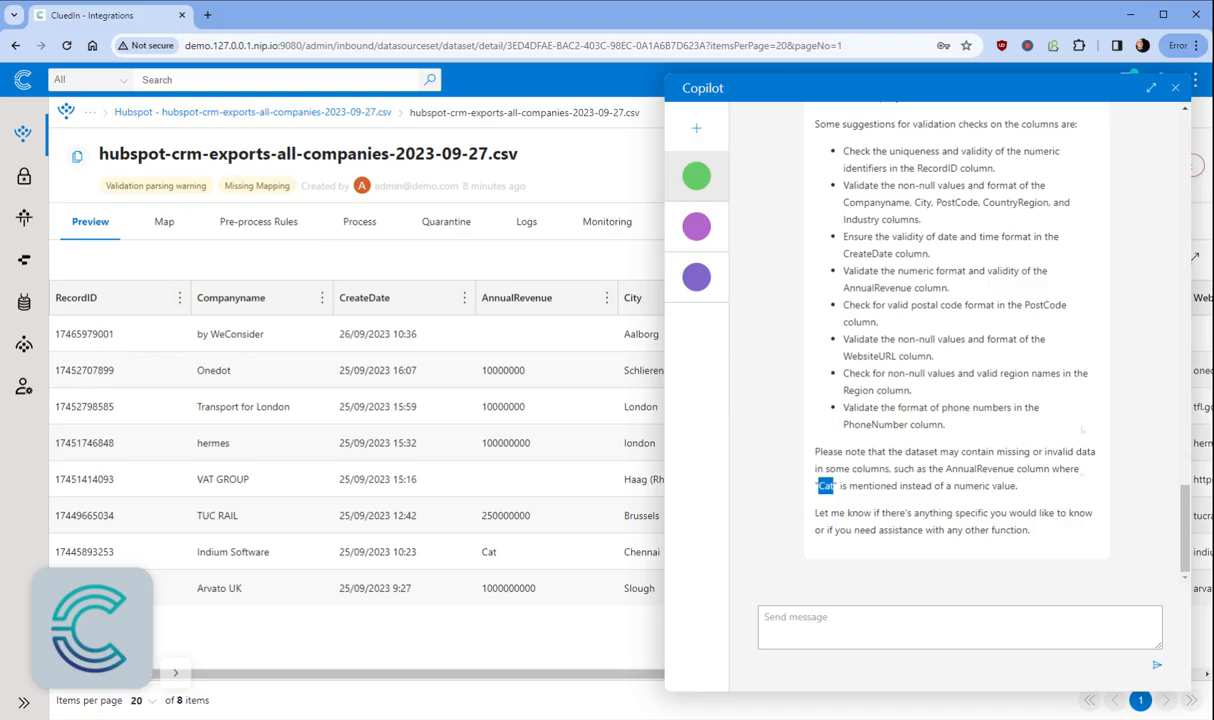
click(1176, 89)
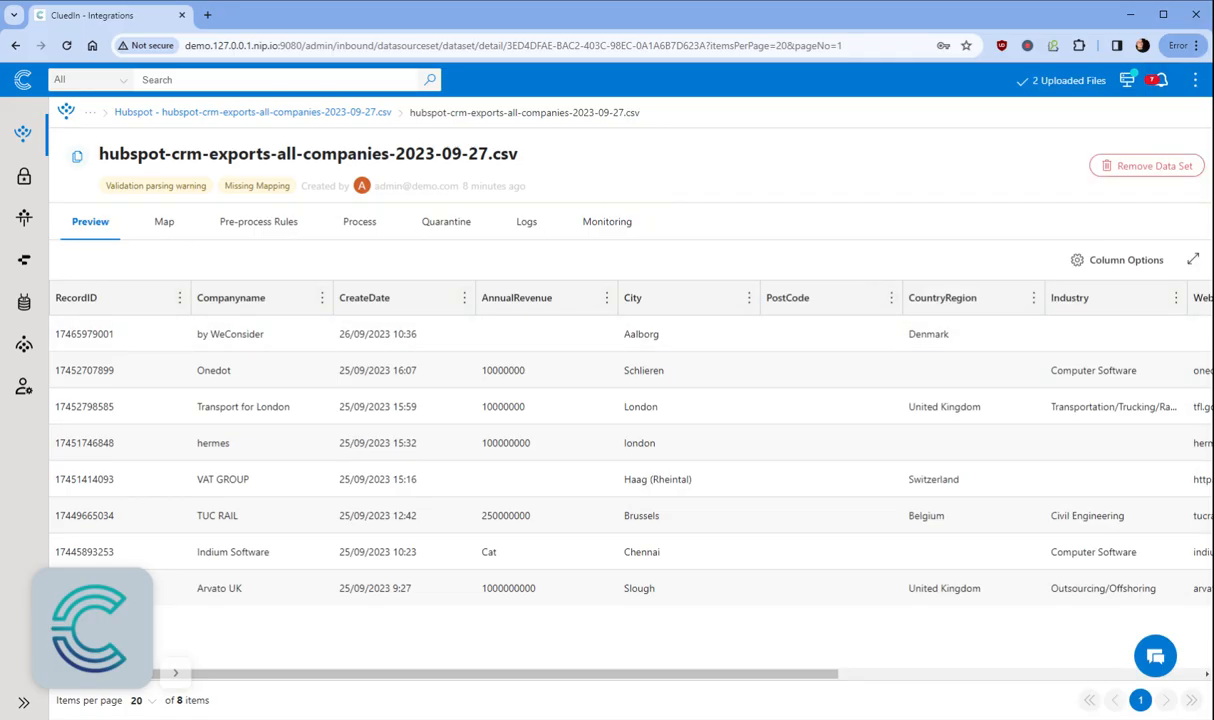
Step: Show the dataset's Map tab, which reads 'No mapping associated', and reopen Copilot
click(162, 224)
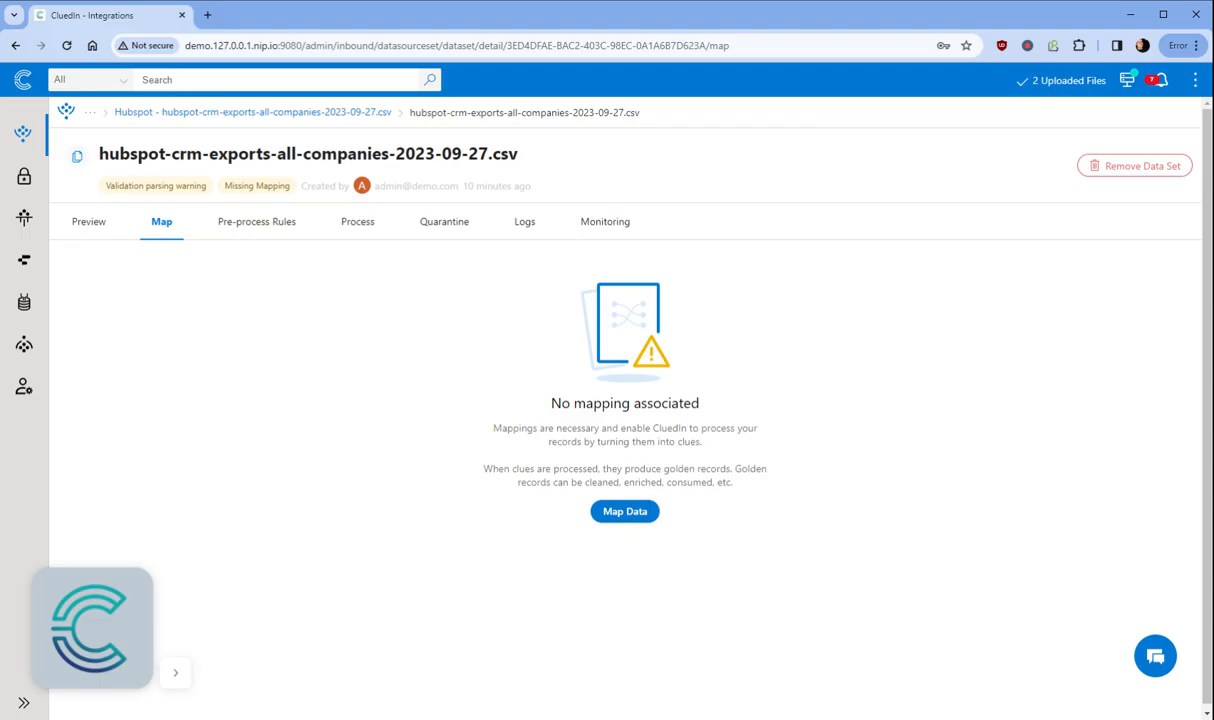
click(1155, 656)
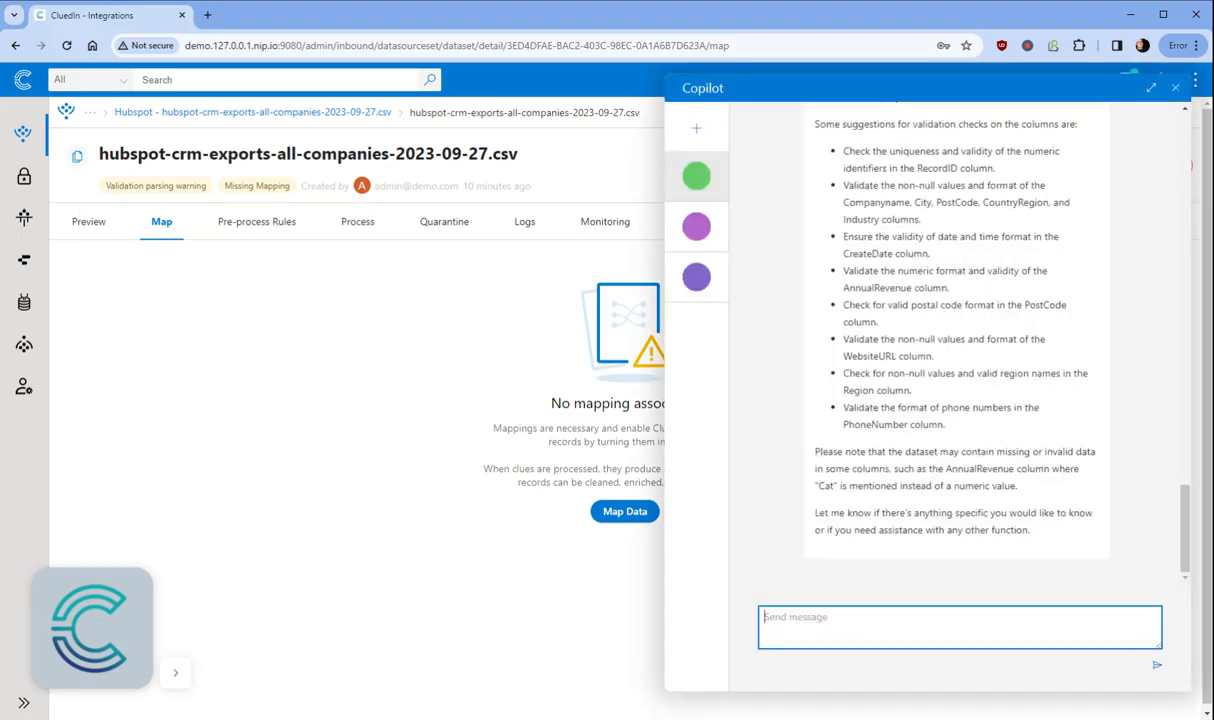
Step: Ask Copilot 'Can you create me a new Entity Type called Company'
text(H)
text(Can you create)
text( me a new Entity)
text( Type call)
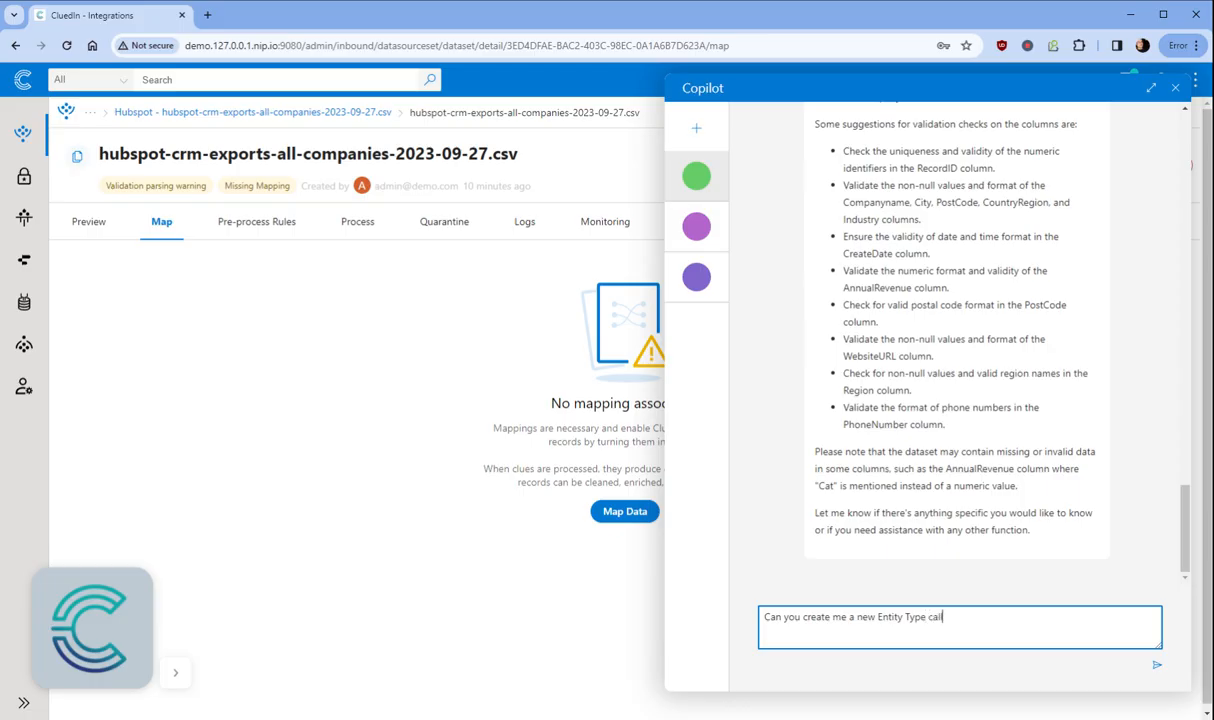
text(ed Company)
key(Return)
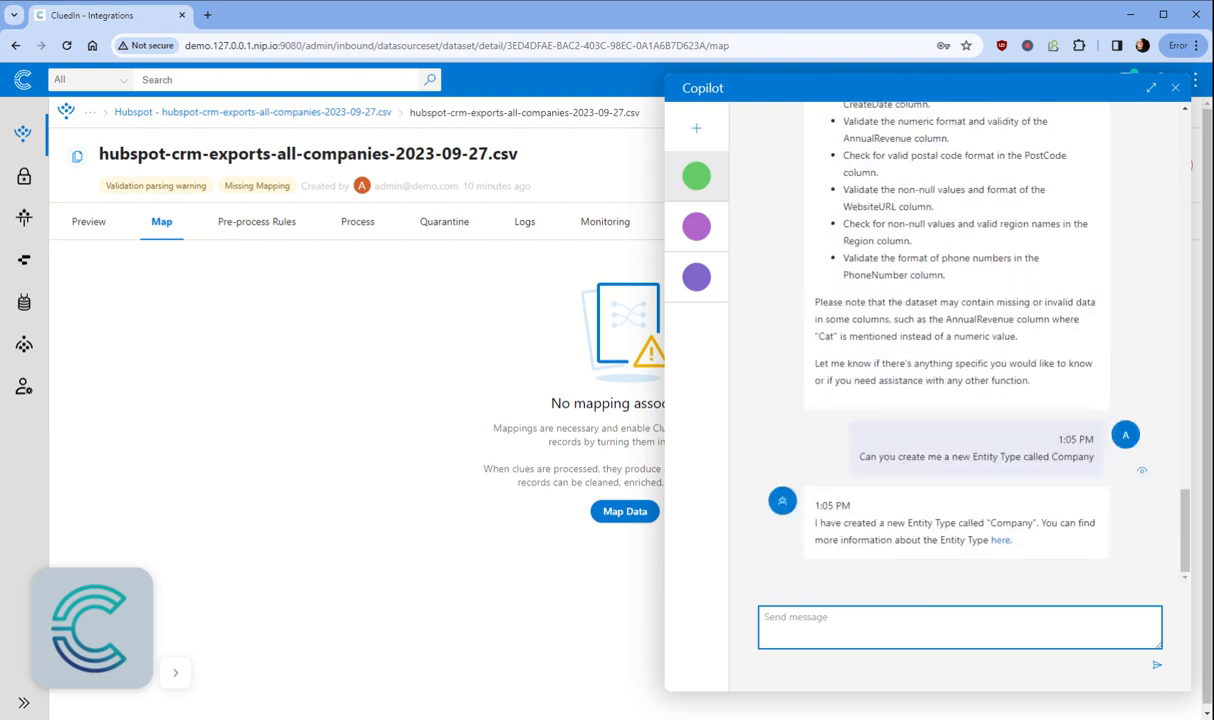
Step: From the Company entity type, request a Company vocabulary and open the created vocabulary's page
click(1000, 540)
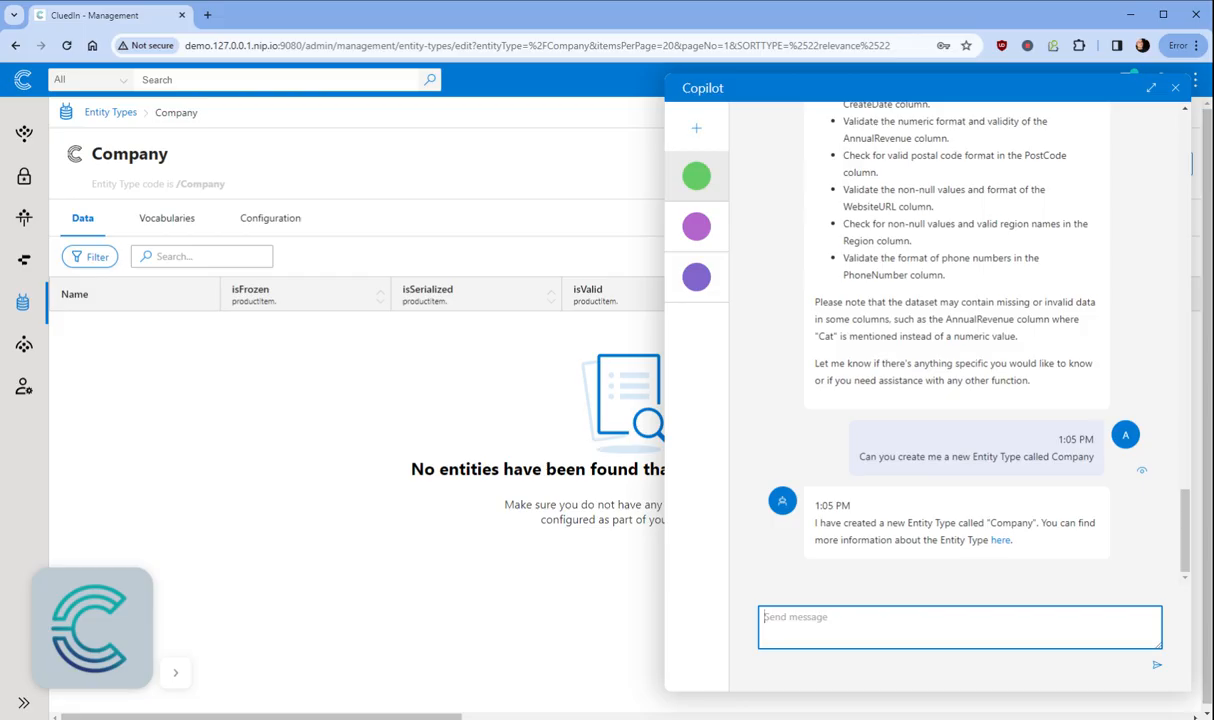
text(Can you create me a Vocabuary cal)
key(BackSpace)
key(BackSpace)
key(BackSpace)
key(BackSpace)
key(BackSpace)
key(BackSpace)
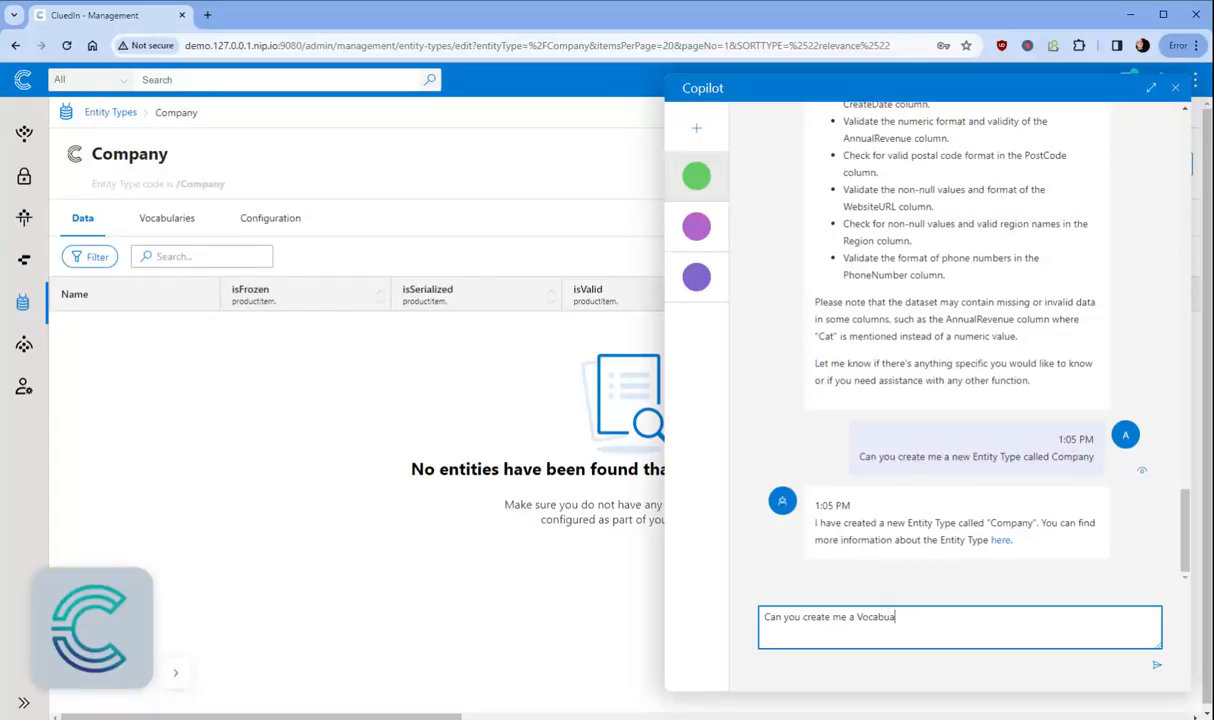
key(BackSpace)
text(lary called Company for this En)
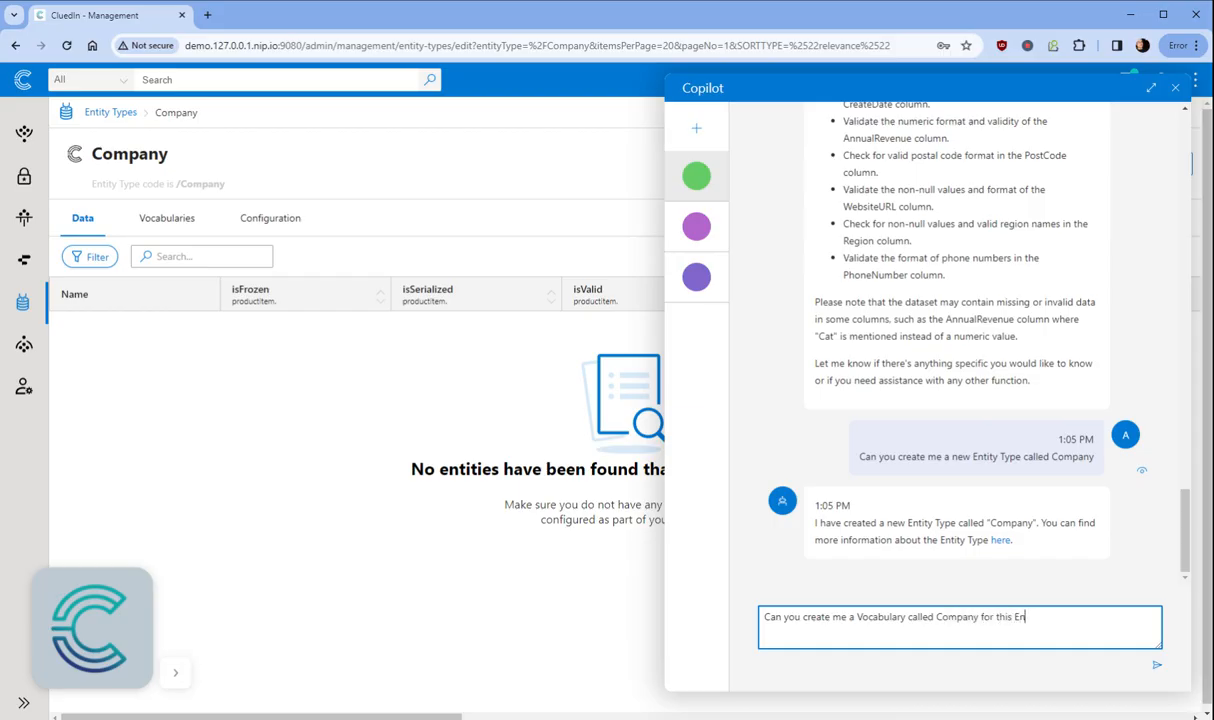
text(tity Type)
key(Return)
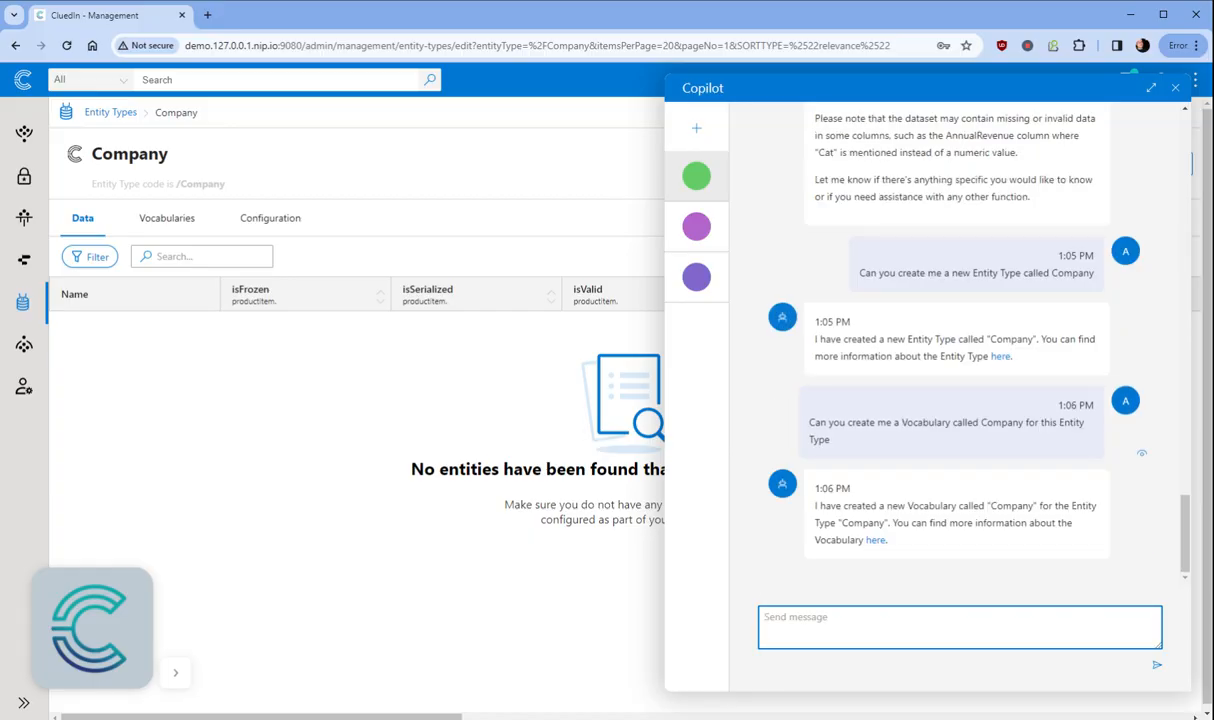
click(876, 540)
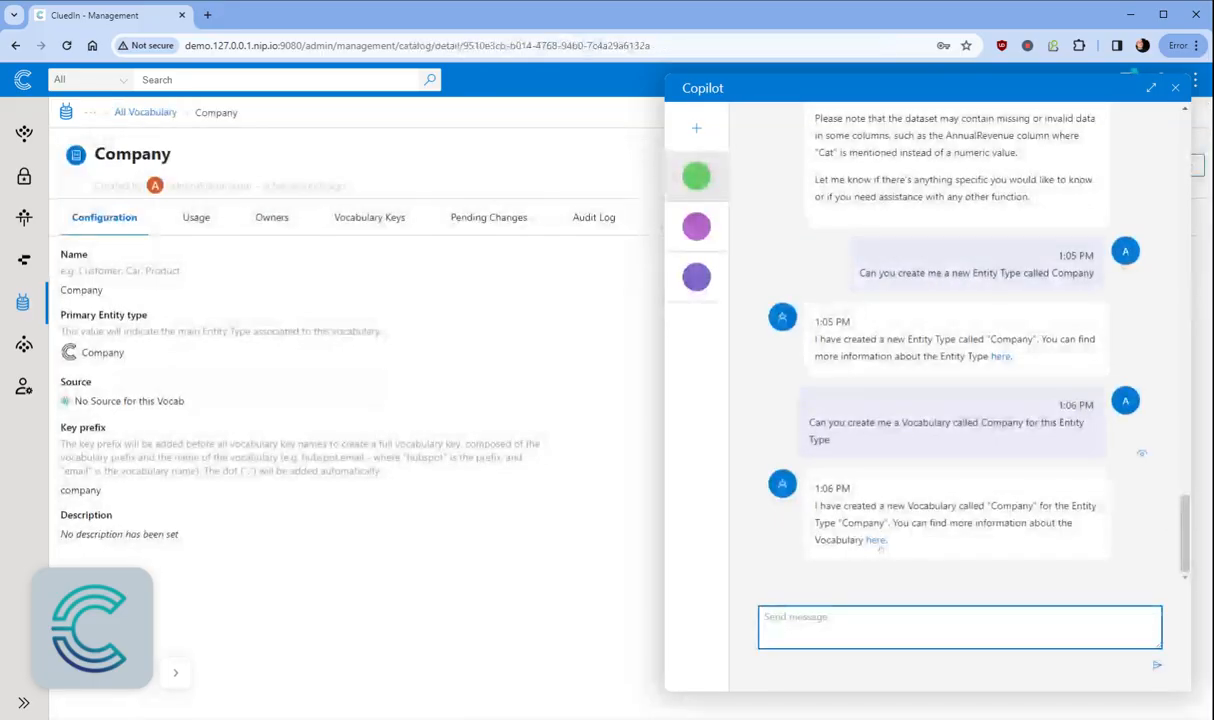
Step: Show the Company vocabulary's still-empty Vocabulary Keys tab
click(346, 218)
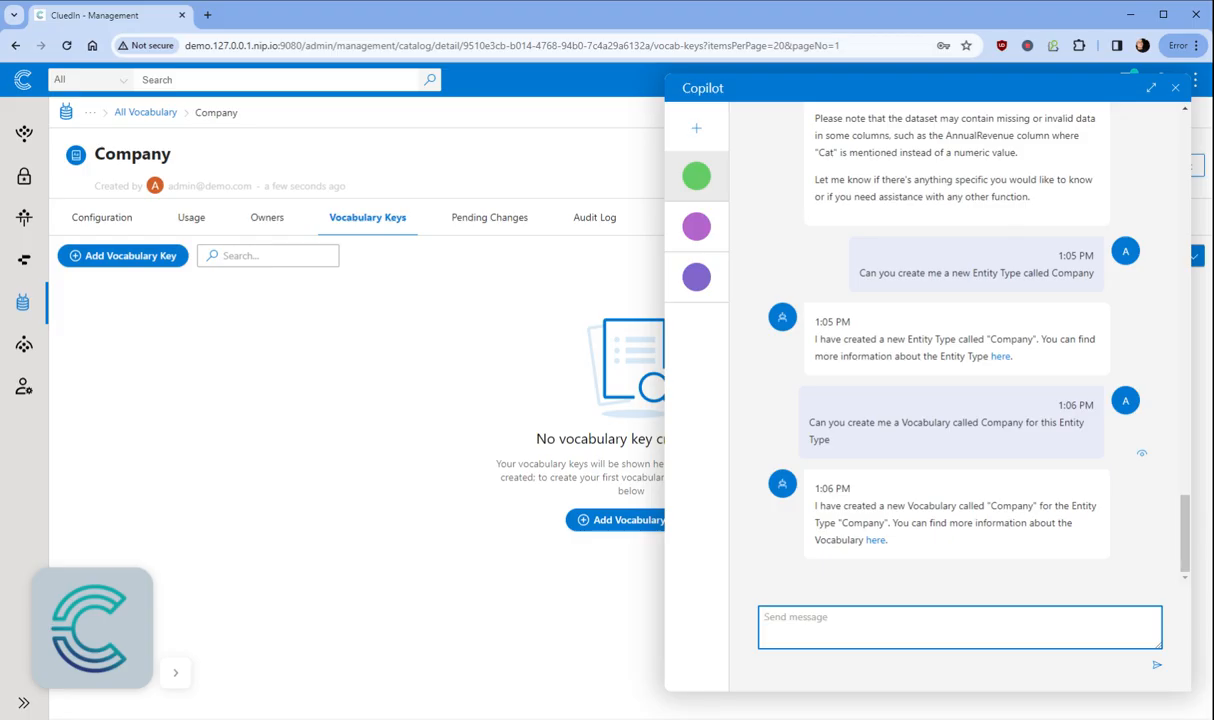
Step: Request 10 Company vocabulary keys including Name, ARR, Web, Sector, CEO, Street and IsBankrupt, then open a new tab
text(Can you create me 10 different)
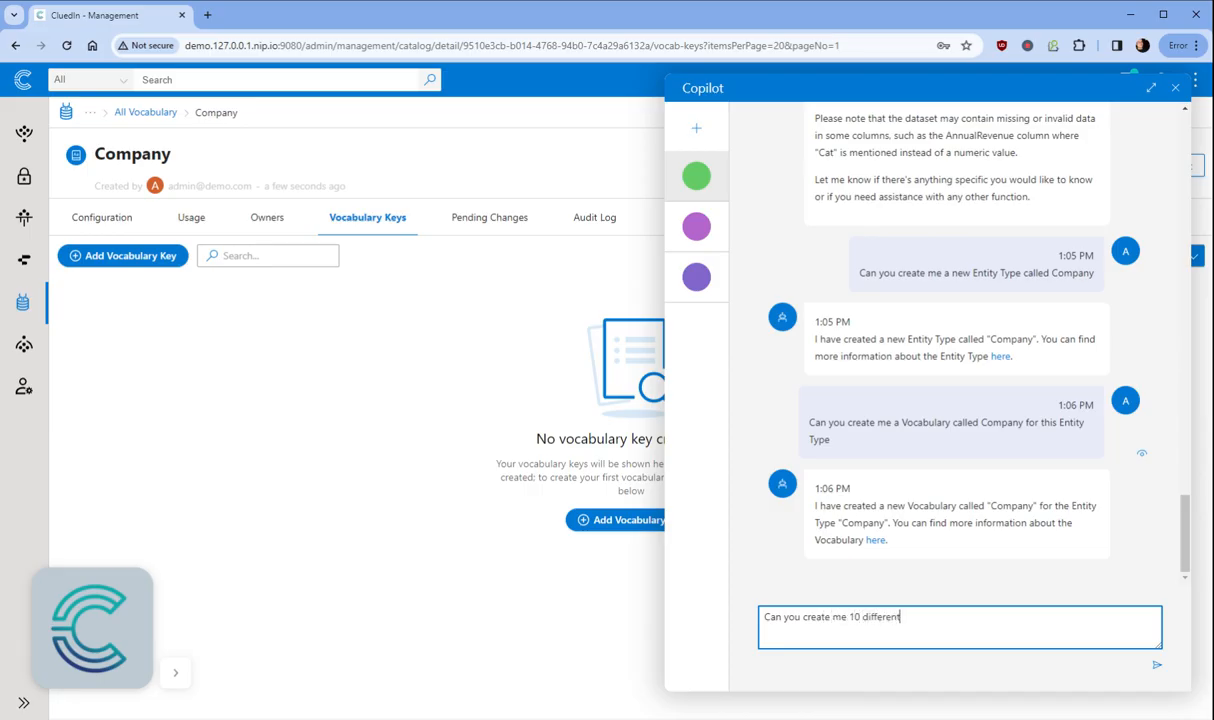
text( Vocabulary Keys for this)
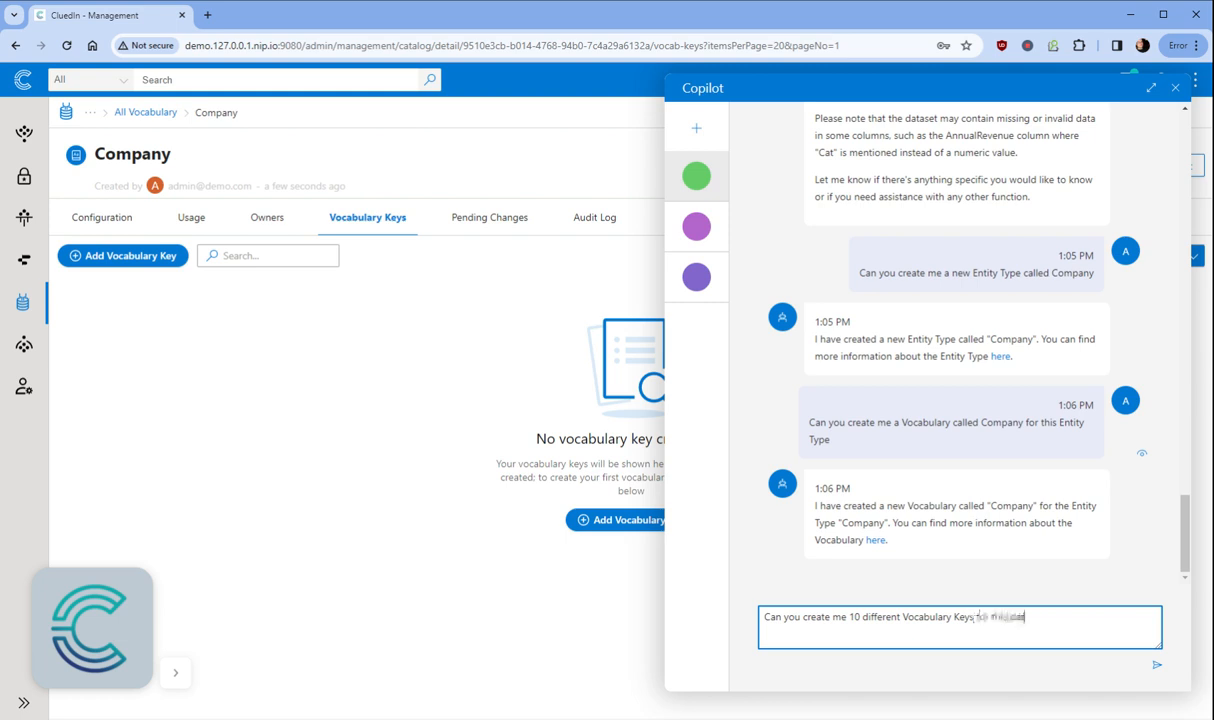
text( data including Name, A)
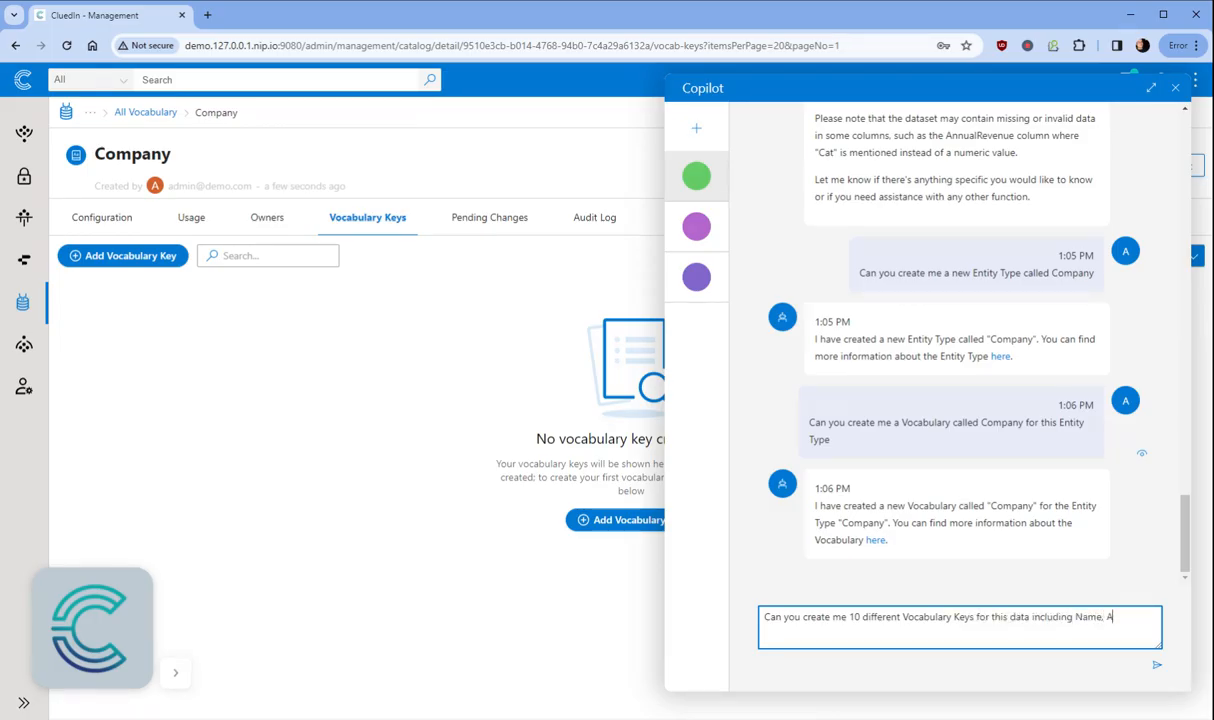
text(RR, Web, Address, City, Country,)
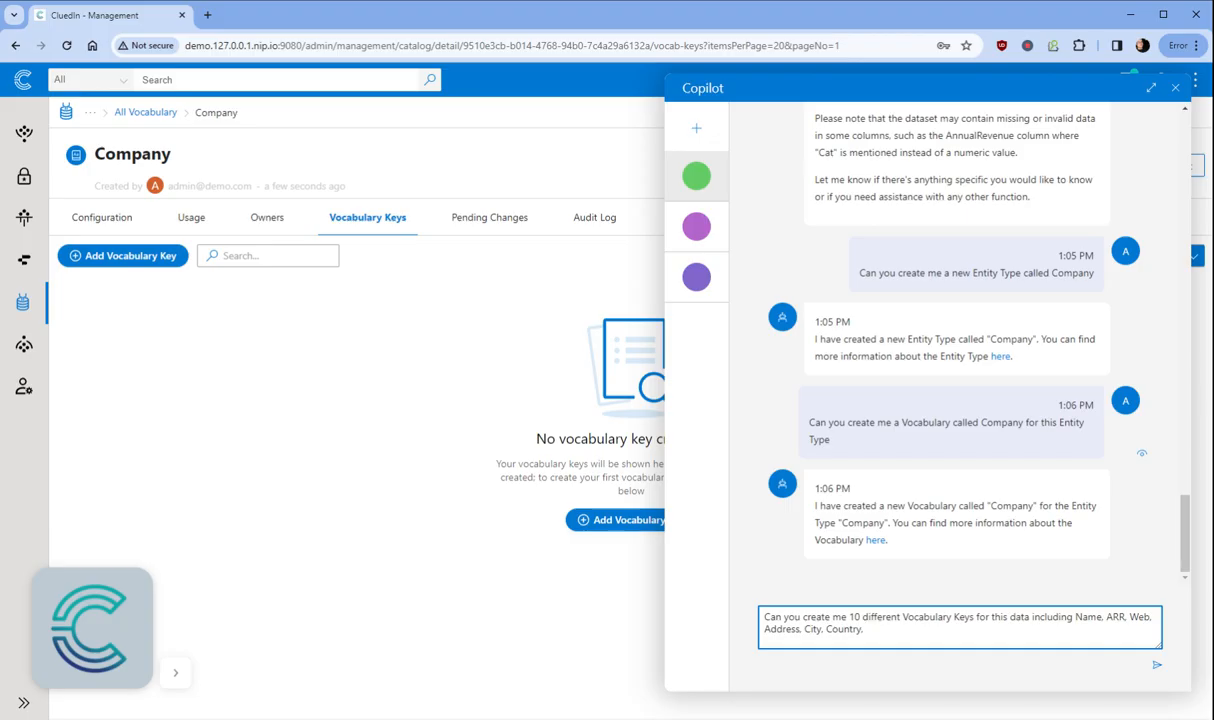
text(Indust)
key(BackSpace)
key(BackSpace)
key(BackSpace)
key(BackSpace)
key(BackSpace)
key(BackSpace)
text(Sector)
text(.)
text( CEO,)
text(Street)
text( and)
text(IsBa)
text(nk)
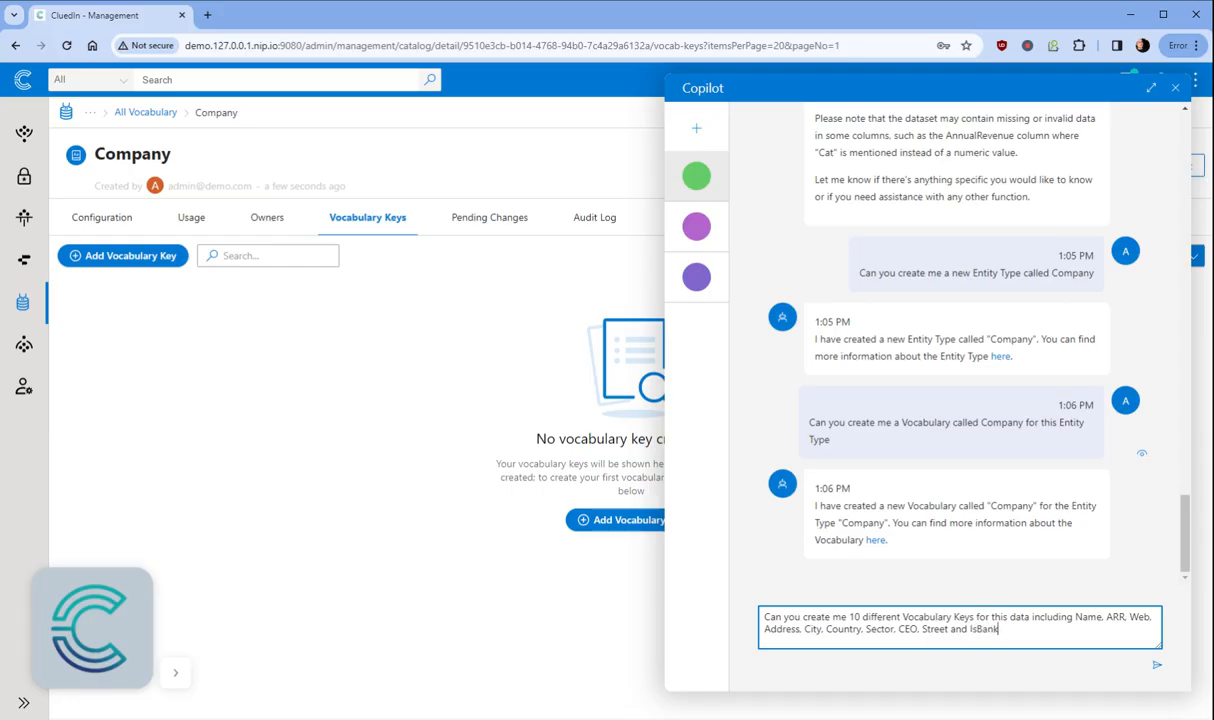
text(rupt)
key(Return)
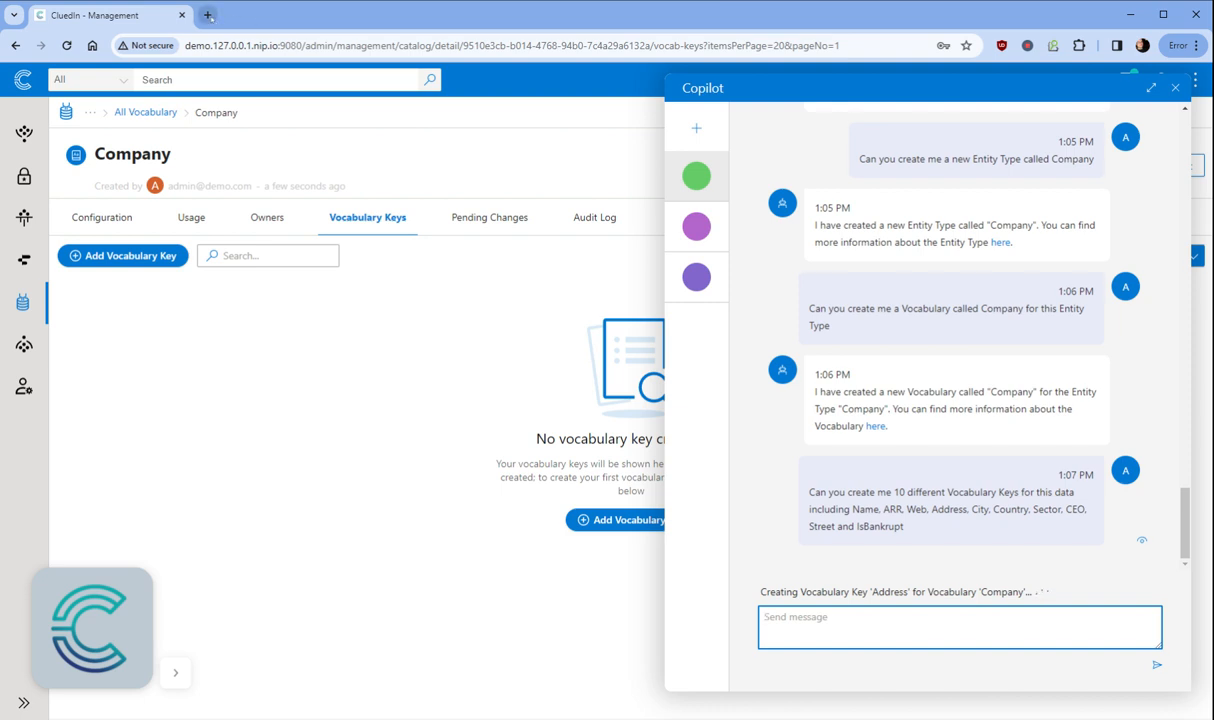
key(ctrl+t)
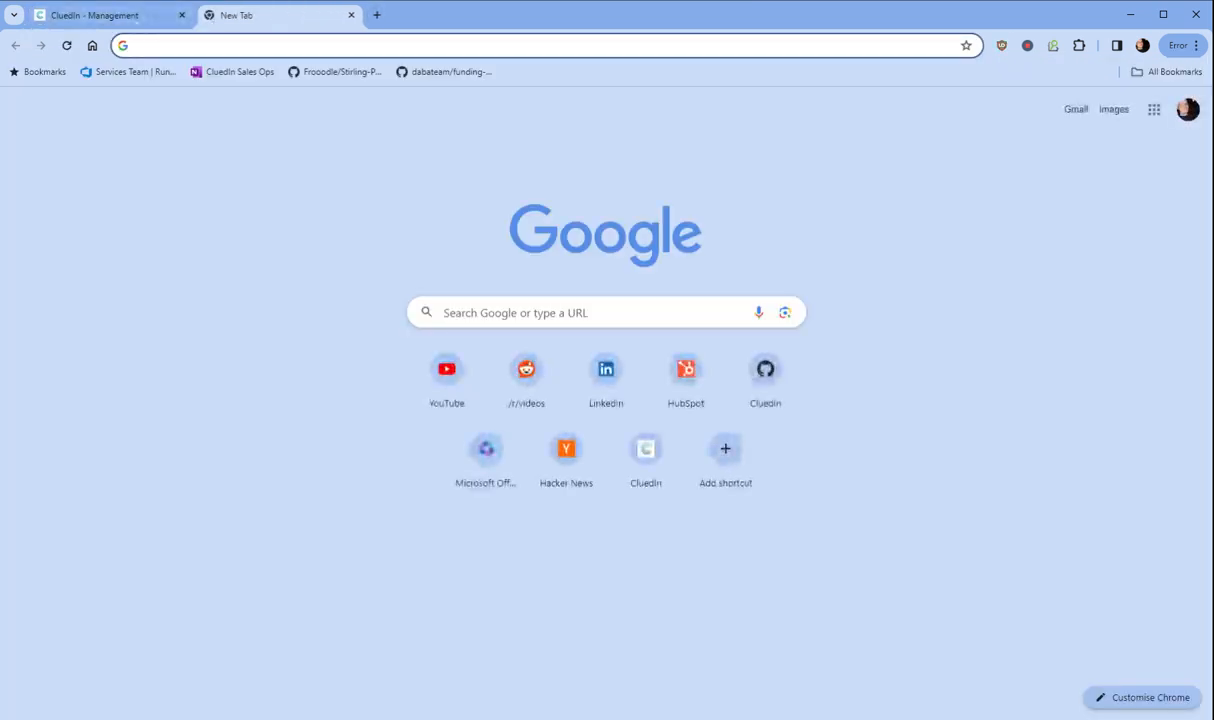
Step: Reload the Company vocabulary keys, check Address, ARR, City, Name and Web under Metadata, then go home
text(demo.127.0.0.1.nip.io:9080/admin/management/catalog/detail/9510e3cb-b014-4768-94b0-7c4a29a6132a/vocab-keys?itemsPerPage=20&pageNo=1)
key(Return)
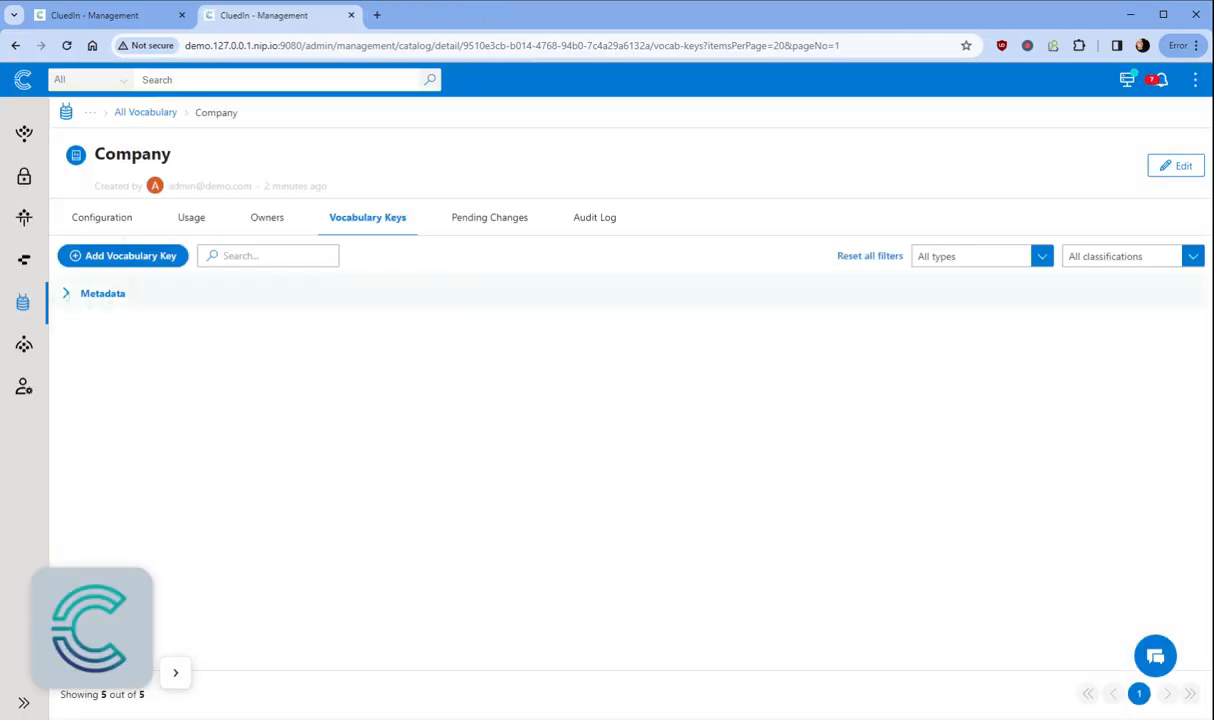
click(103, 293)
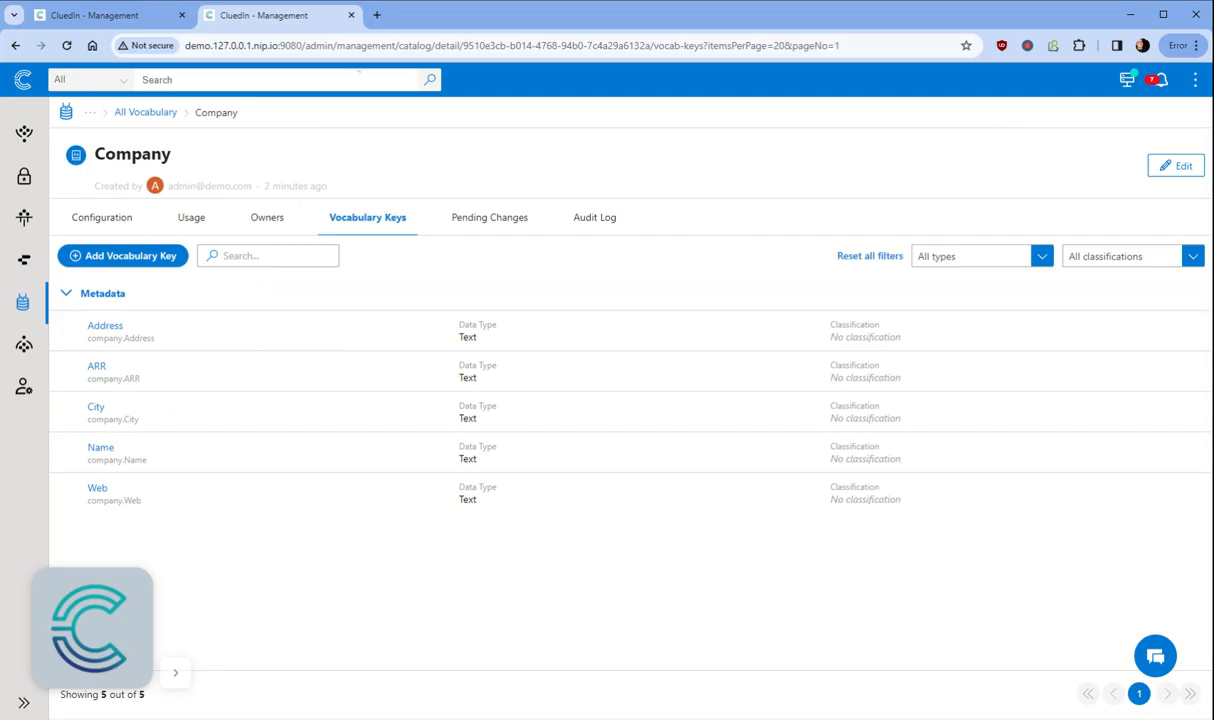
click(25, 80)
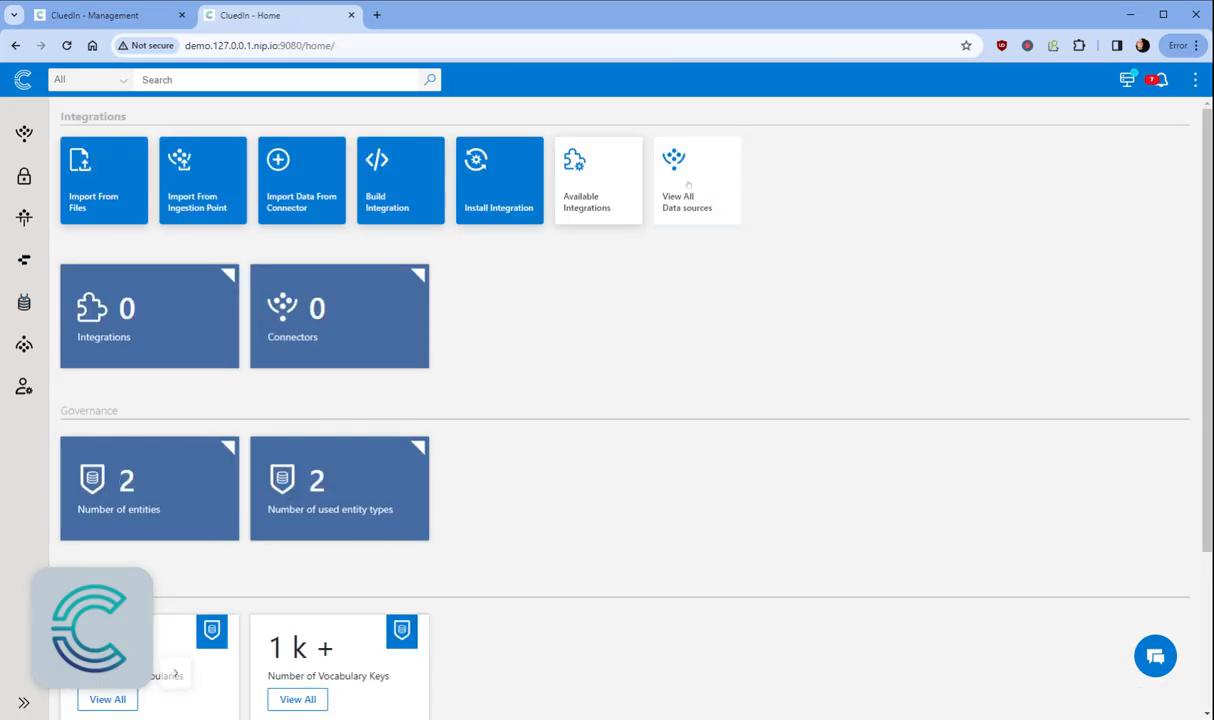
Step: Open the Hubspot companies CSV data set preview with the Copilot chat alongside
click(688, 184)
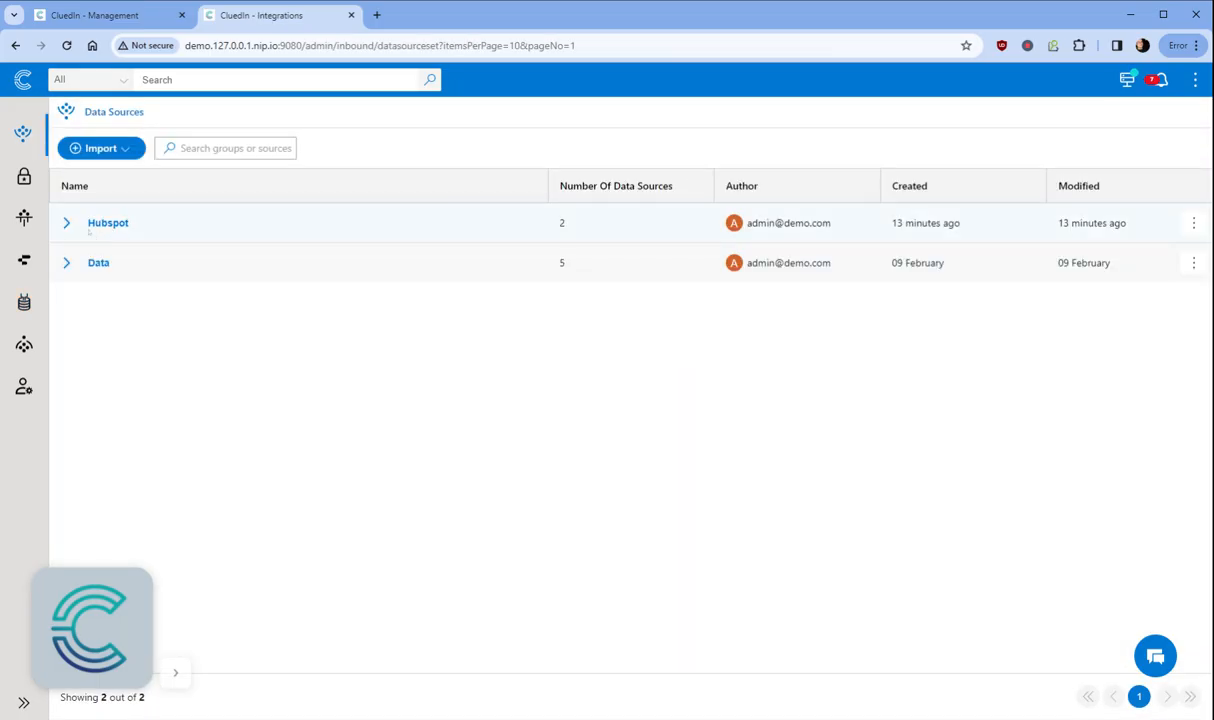
click(66, 223)
click(239, 313)
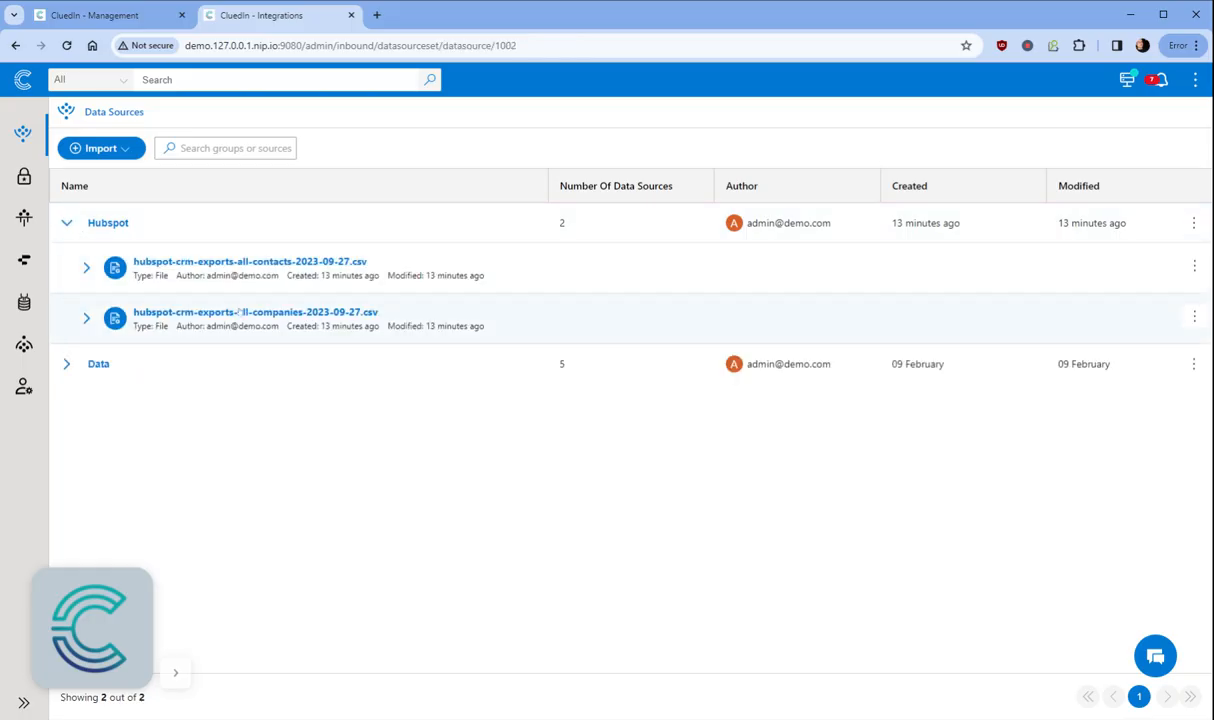
click(118, 292)
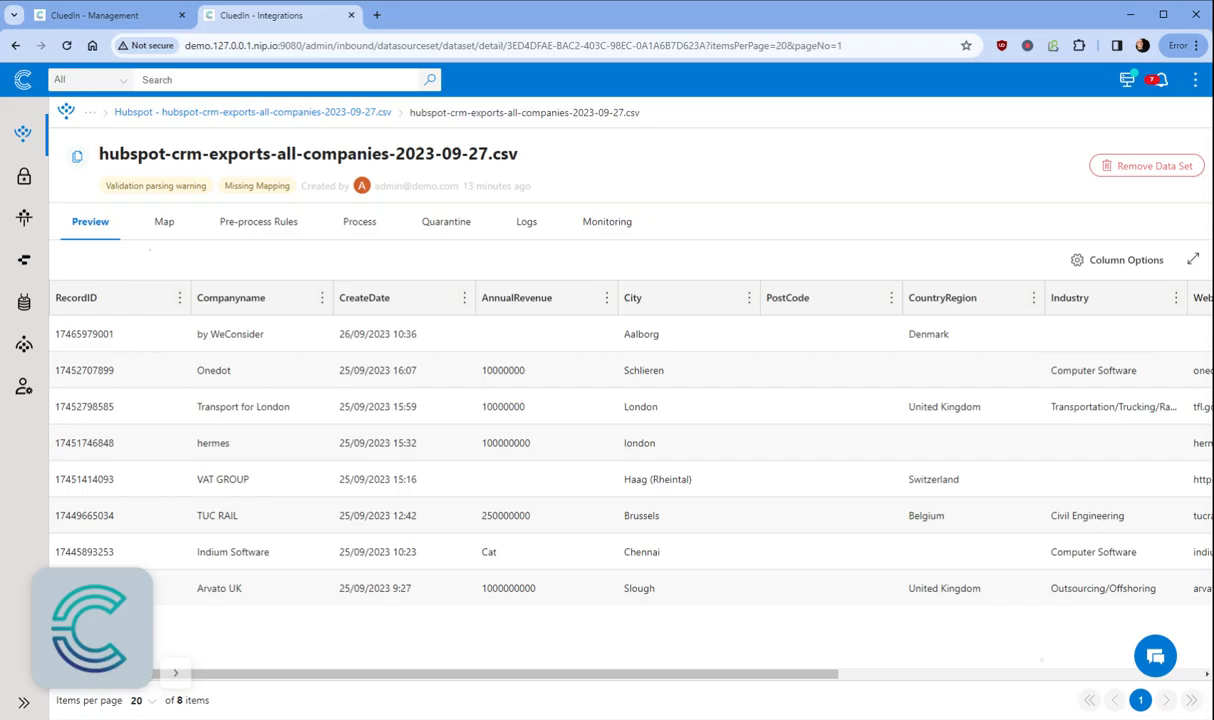
click(1157, 658)
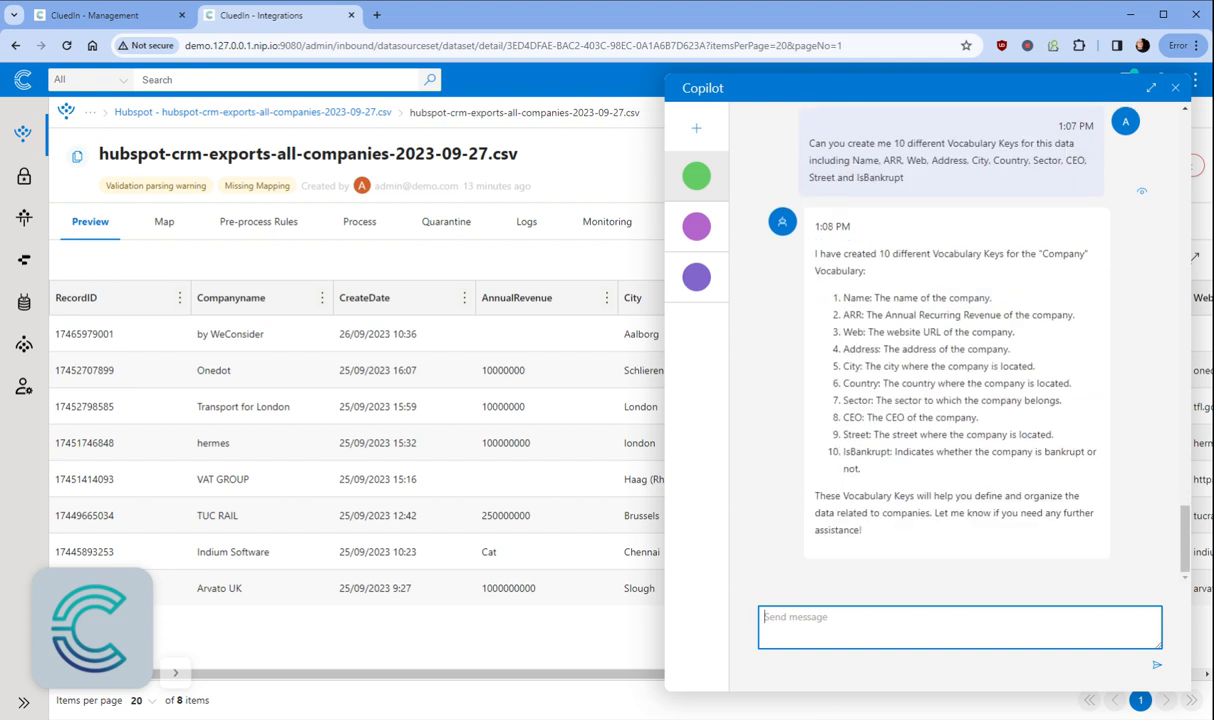
Step: Ask Copilot 'Can you suggest how to map this dataset to the Company Vocabulary?', then view the empty Map tab
text(Can you suggest how to map this da)
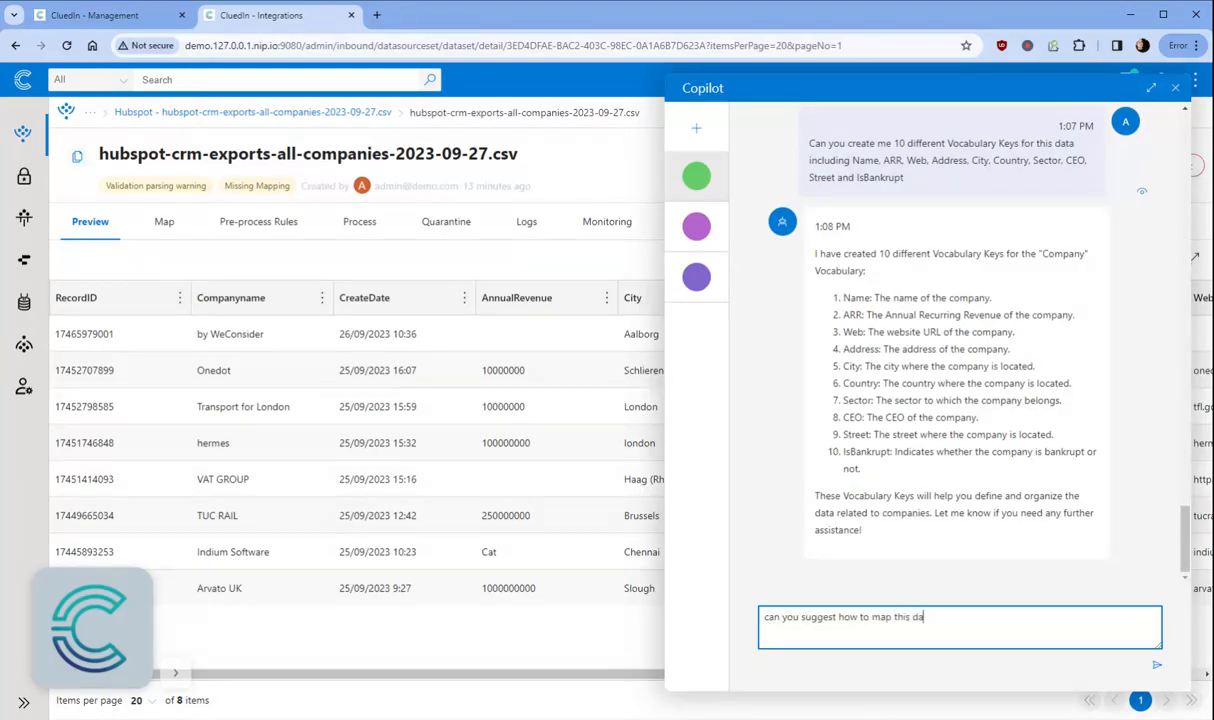
text(taset to the Company Vocabulary)
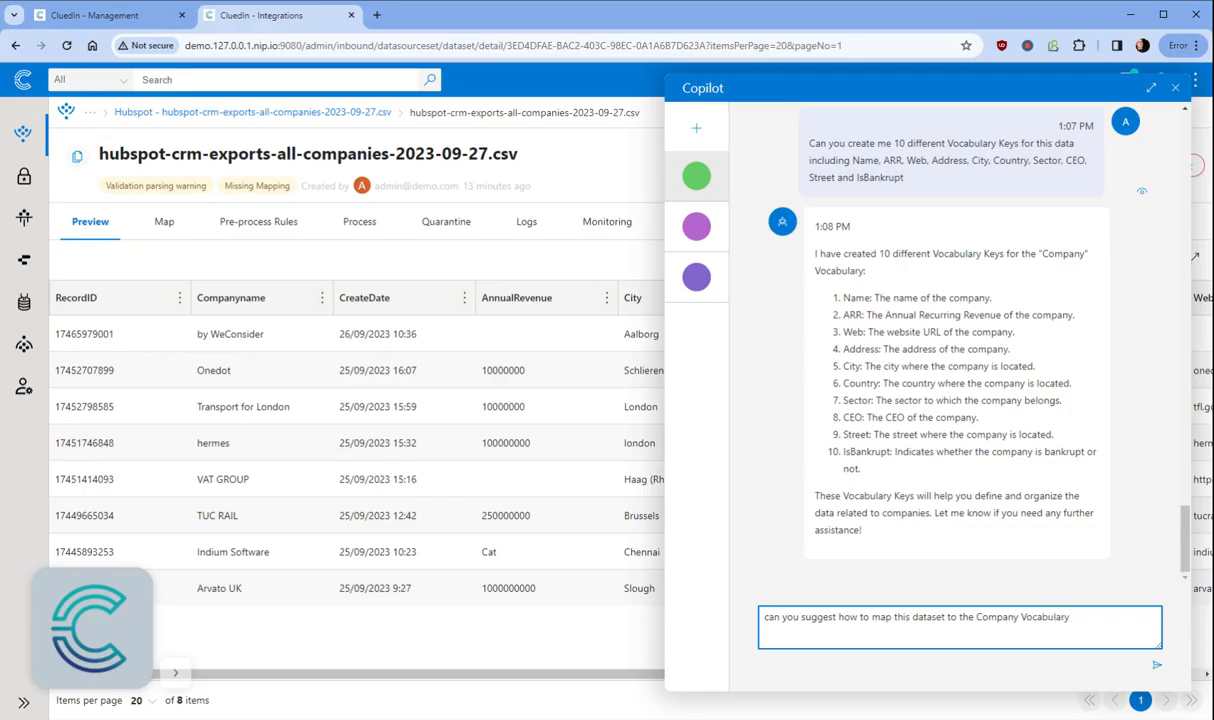
text(?)
key(Return)
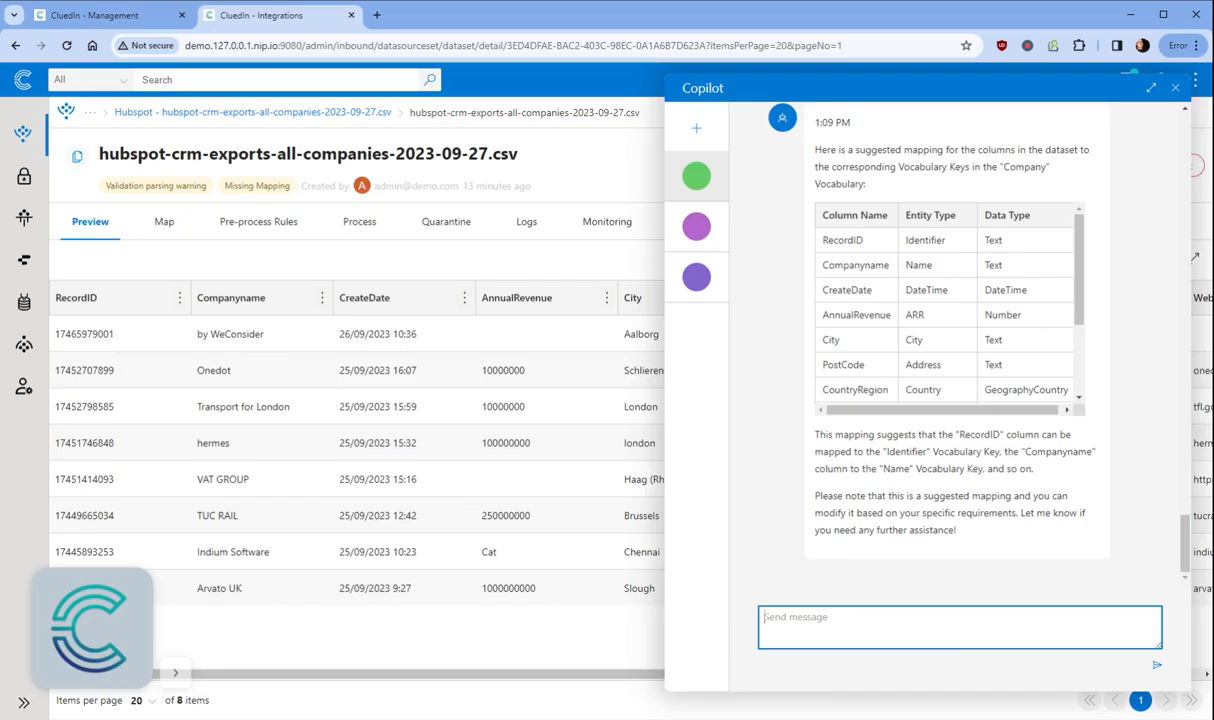
drag(822, 315, 925, 315)
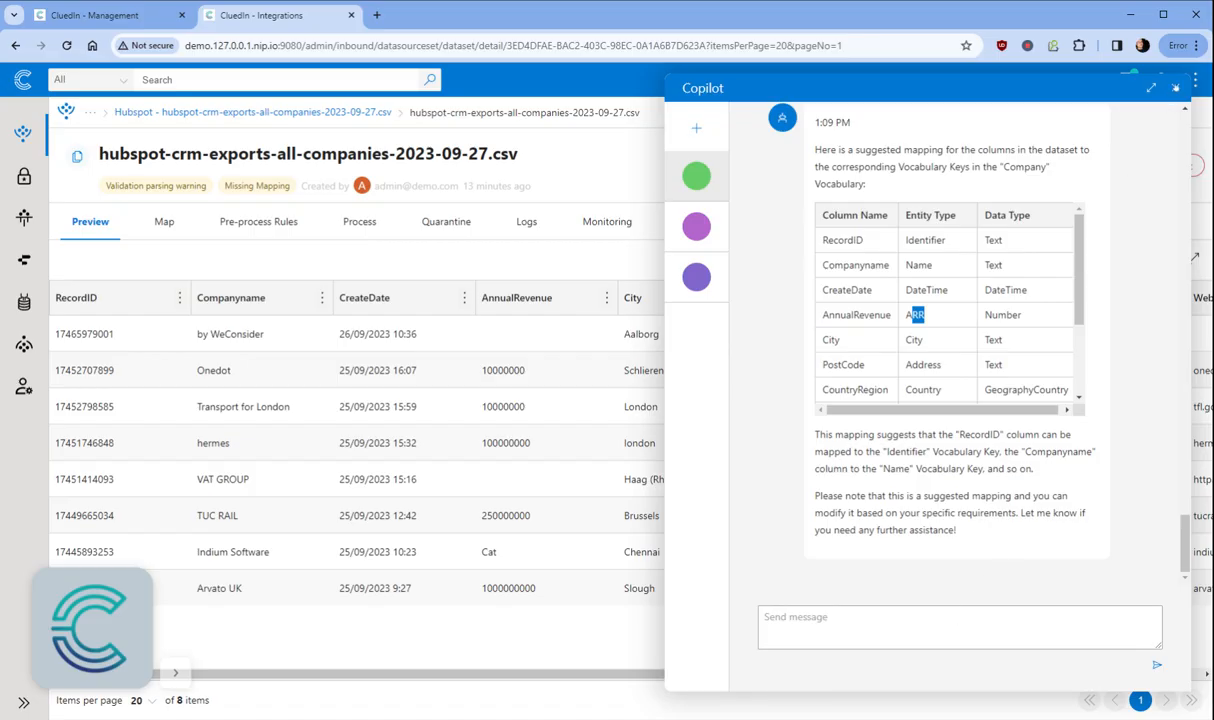
click(1175, 88)
click(160, 218)
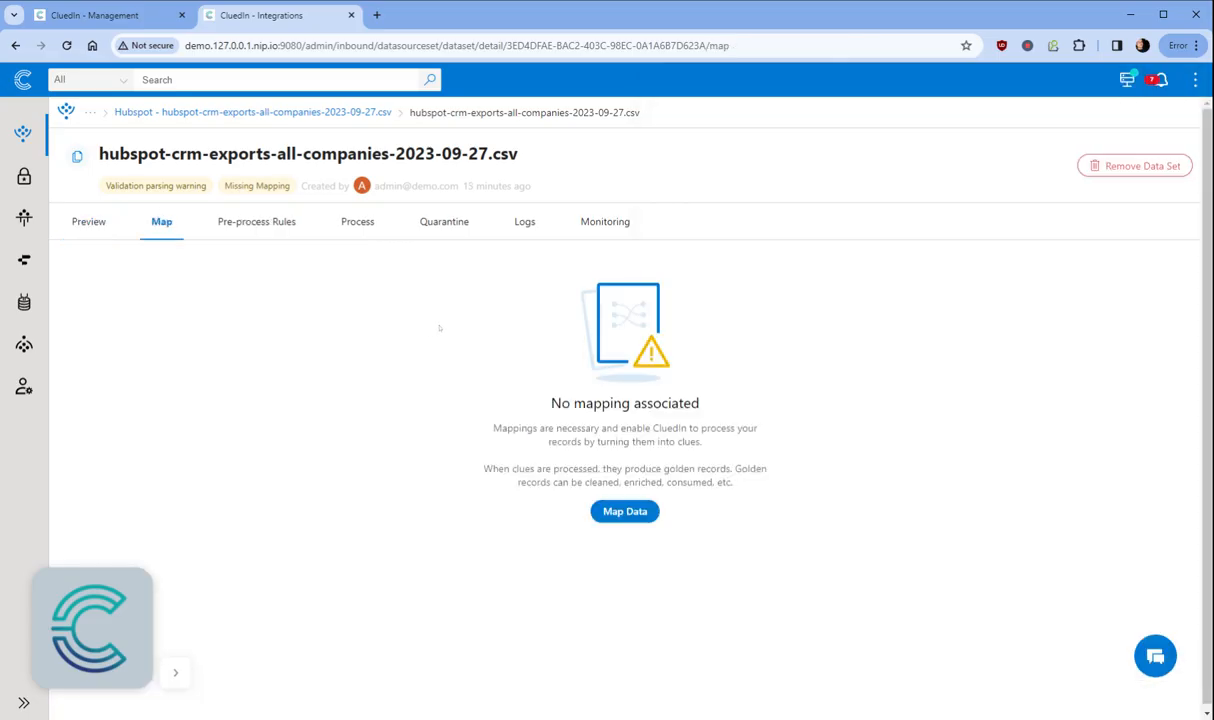
Step: Create an auto mapping with Company as both the entity type and the vocabulary
click(638, 509)
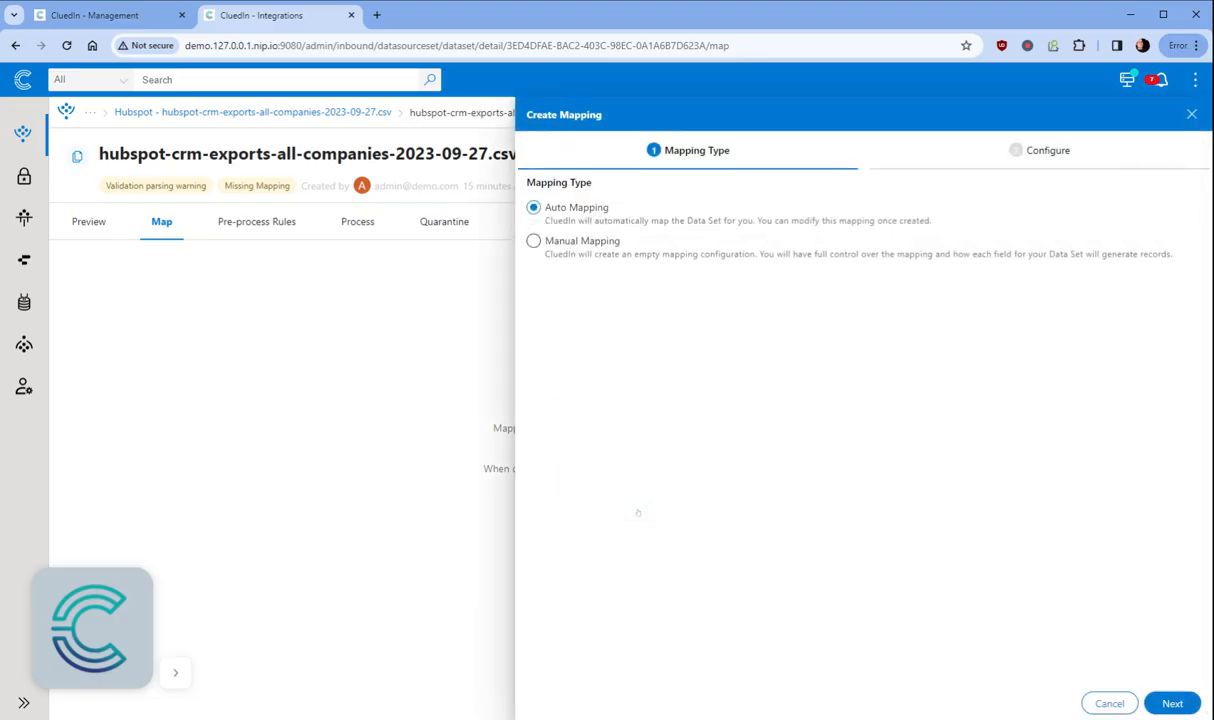
click(1170, 703)
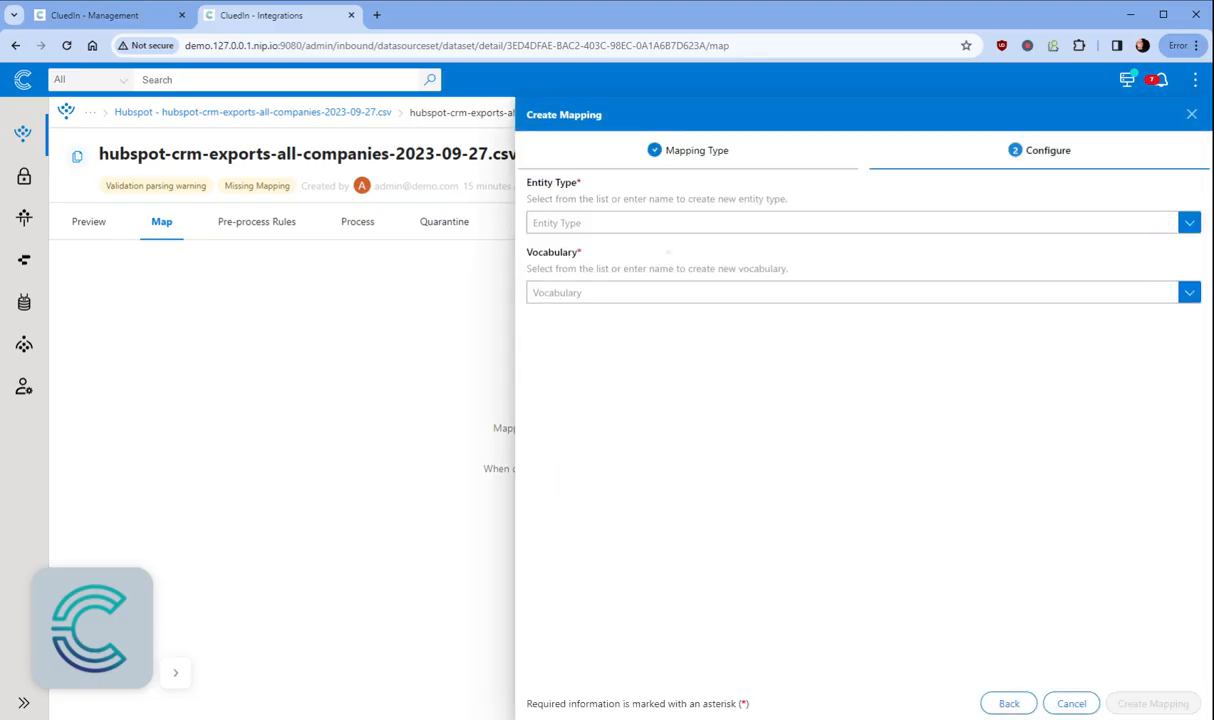
text(COmpany)
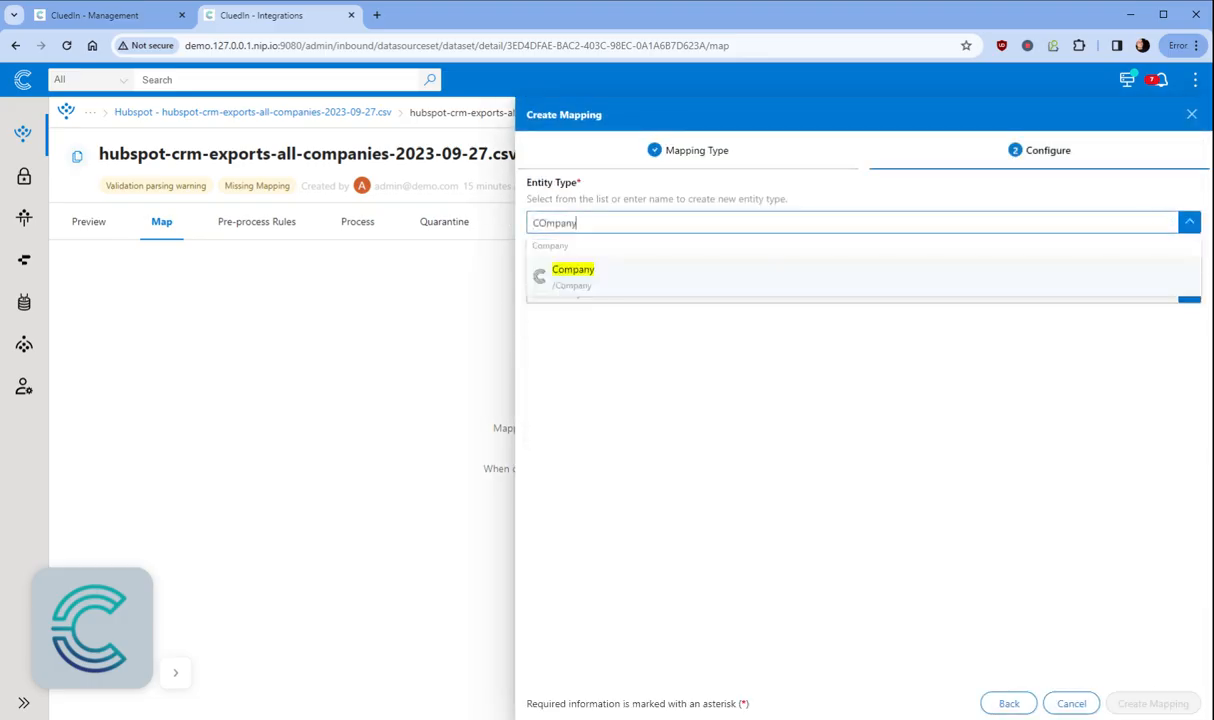
key(Return)
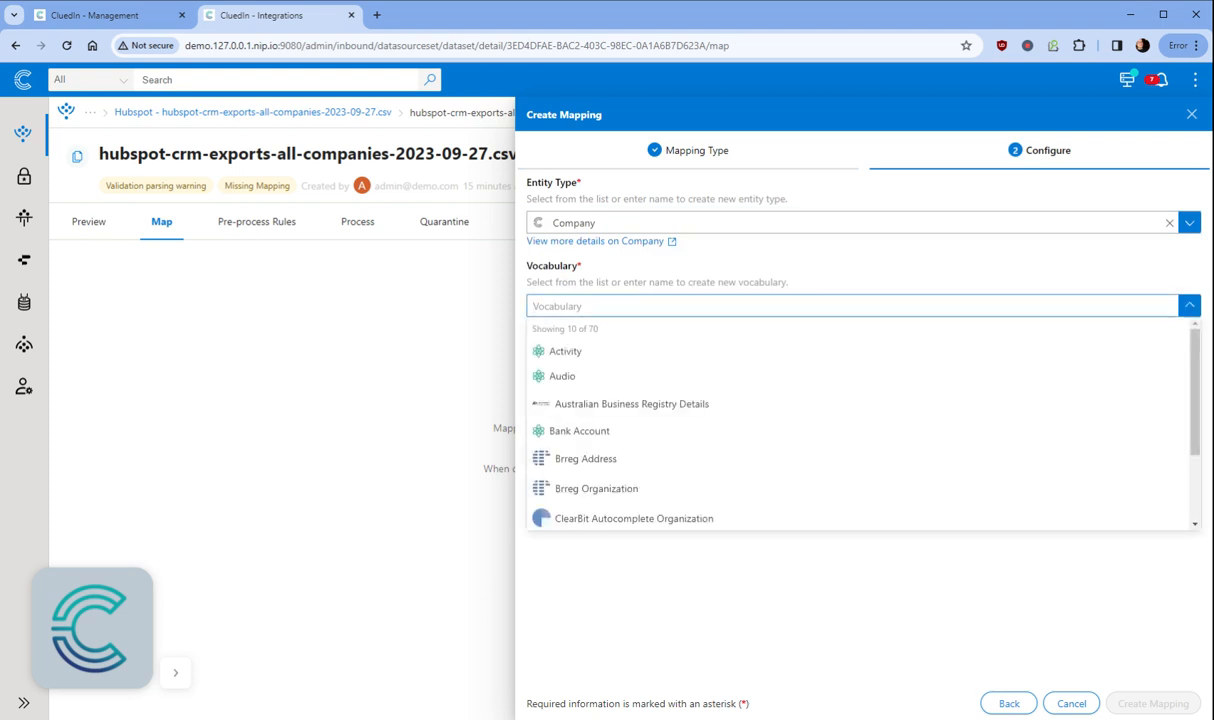
text(Company)
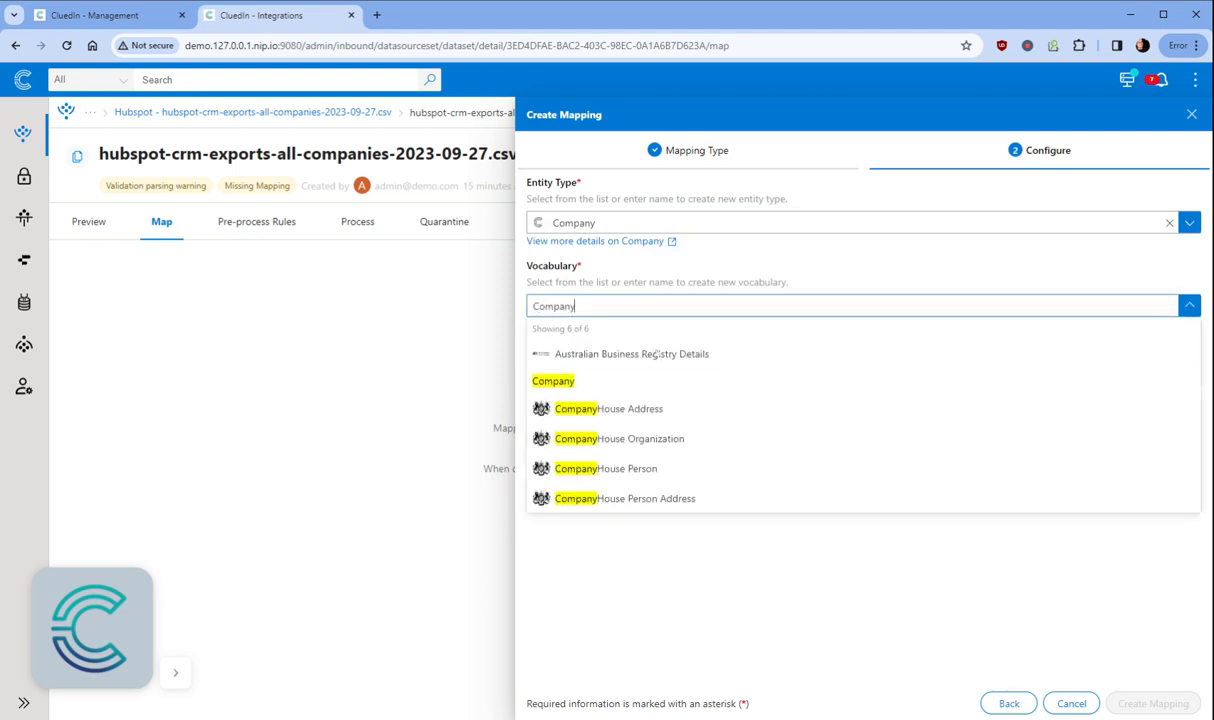
key(Return)
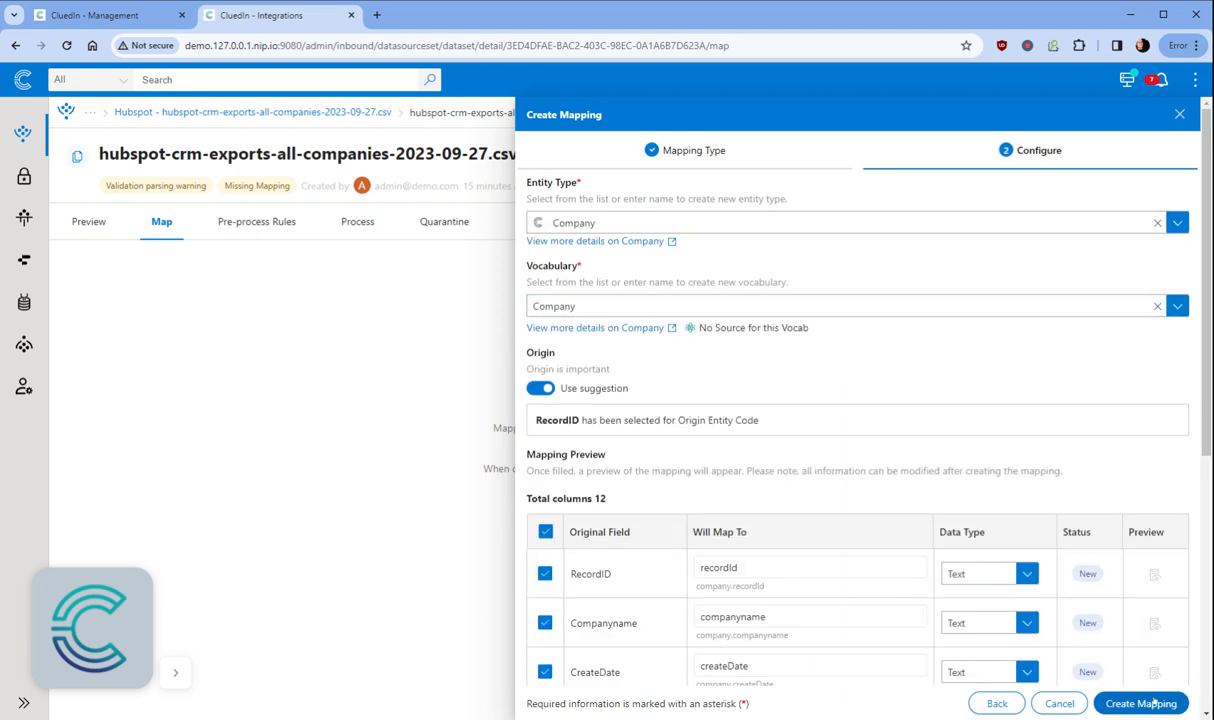
click(1150, 703)
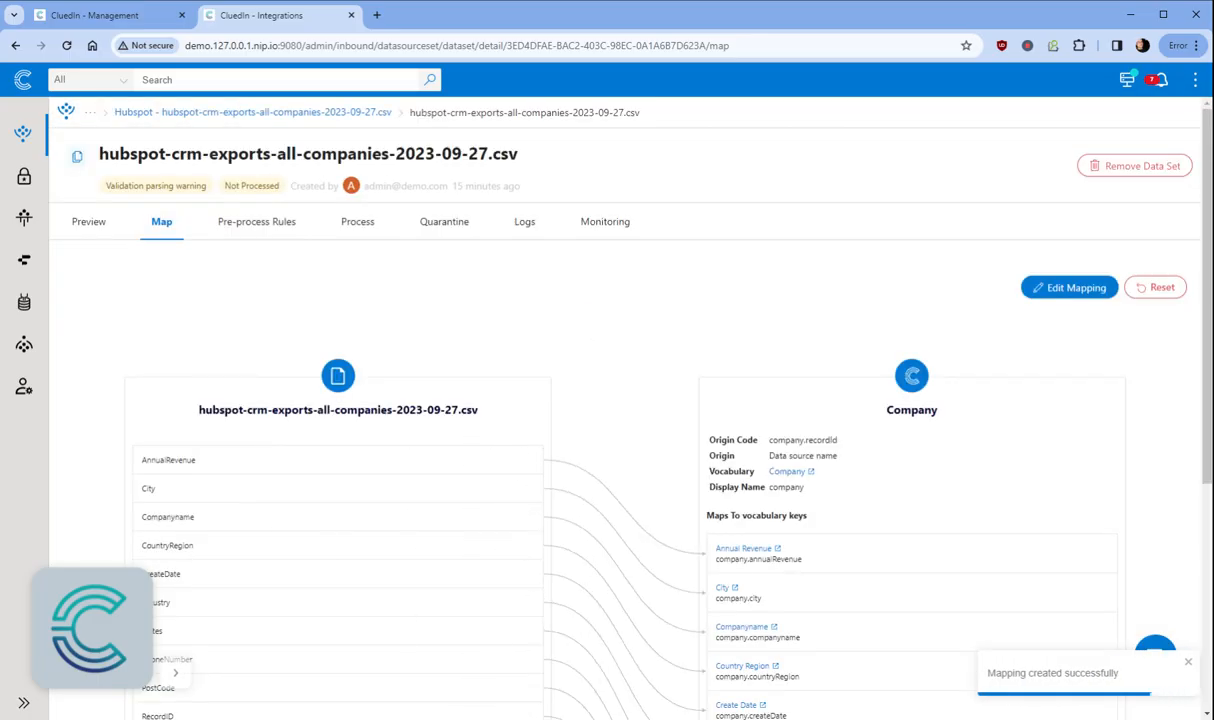
Step: Complete the Company entity mapping covering all 12 columns of the companies file
click(1072, 288)
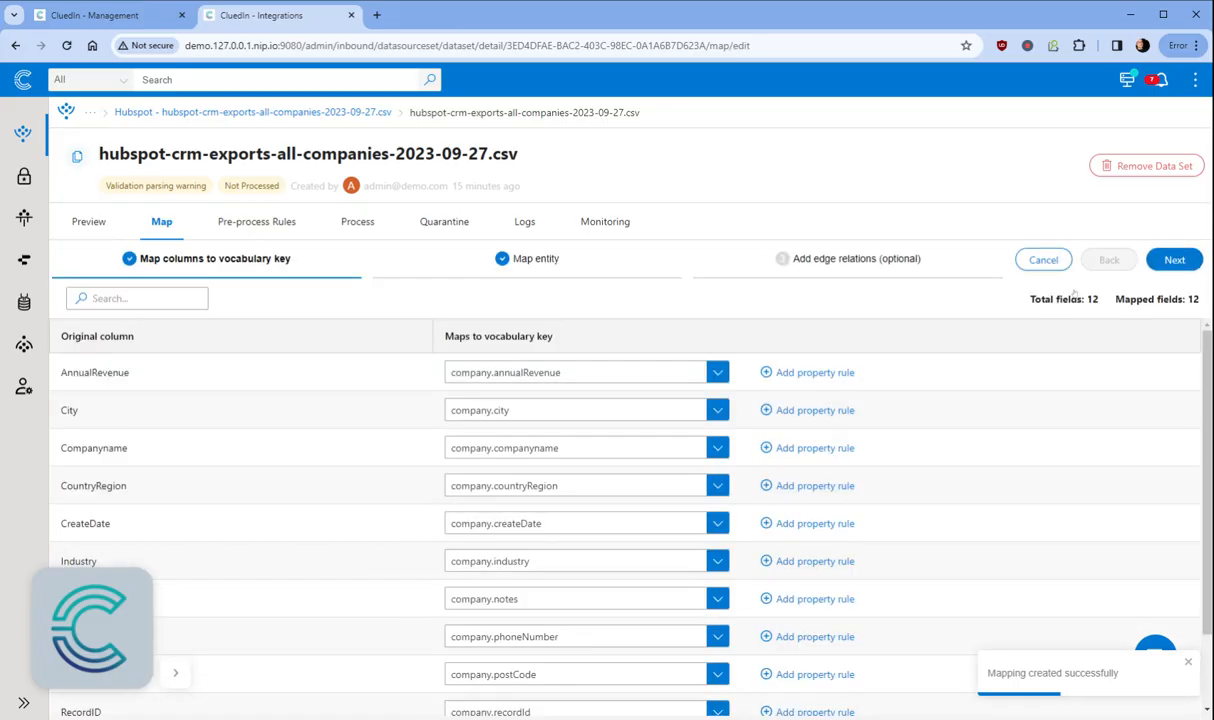
click(1172, 260)
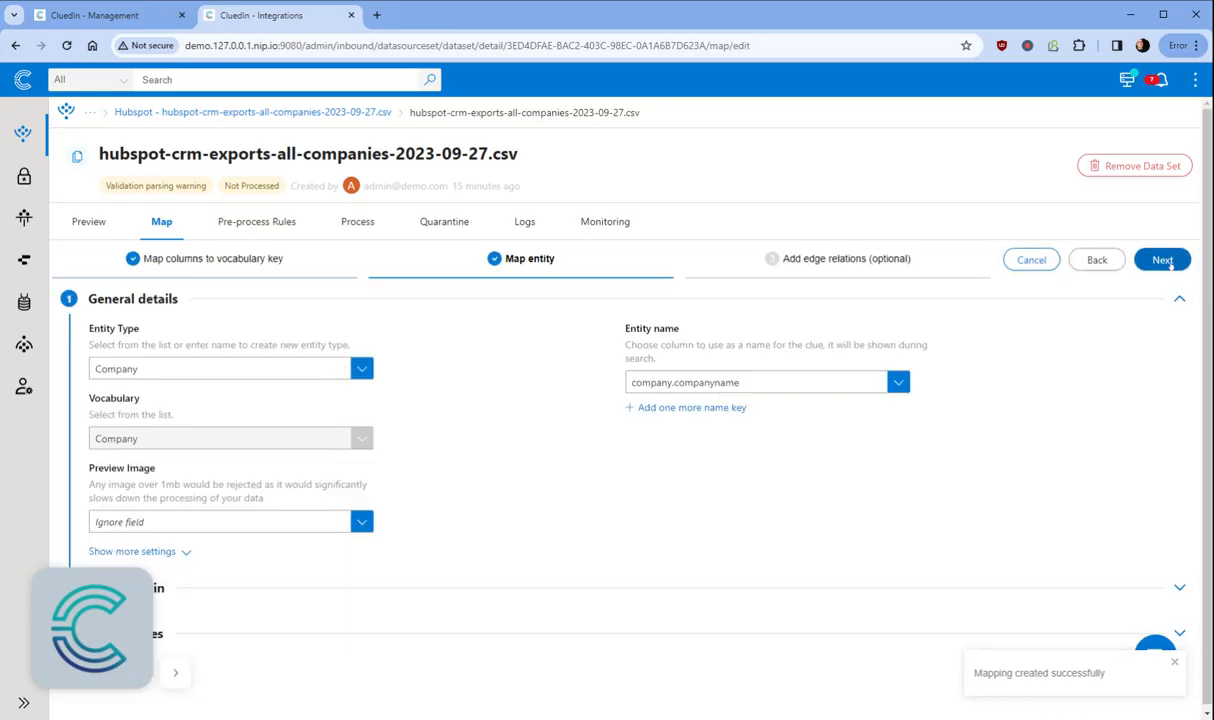
click(229, 591)
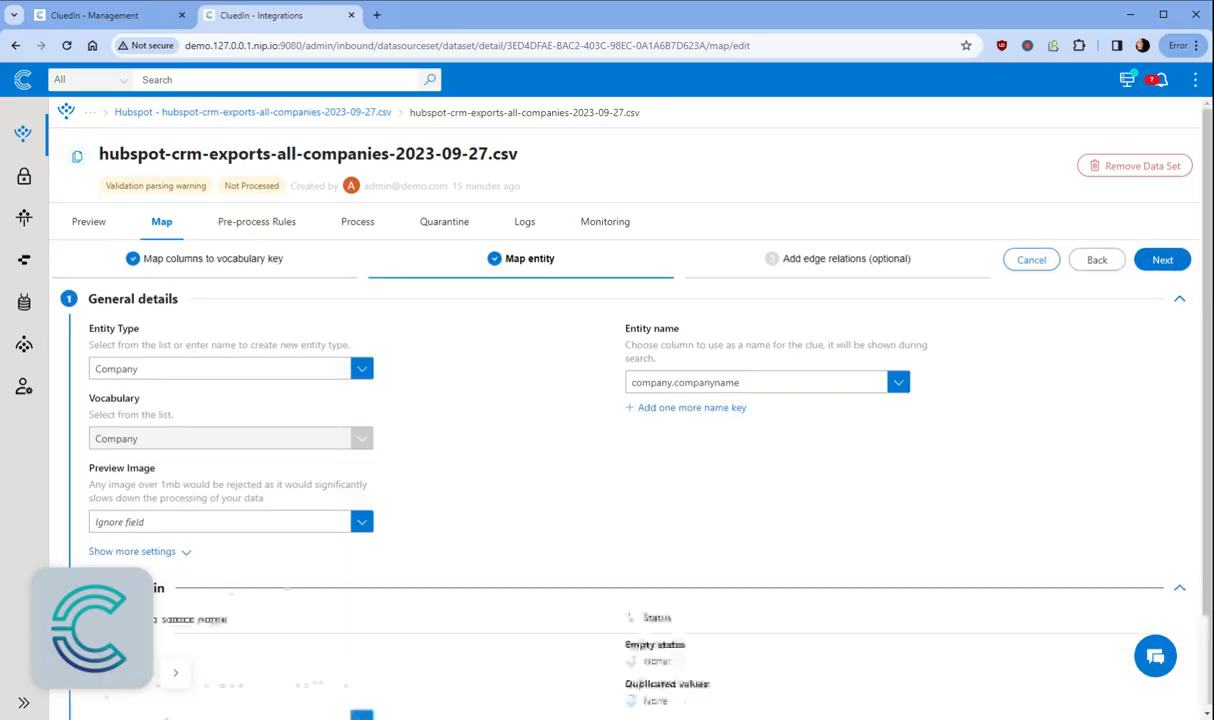
scroll(722, 259, down, 1)
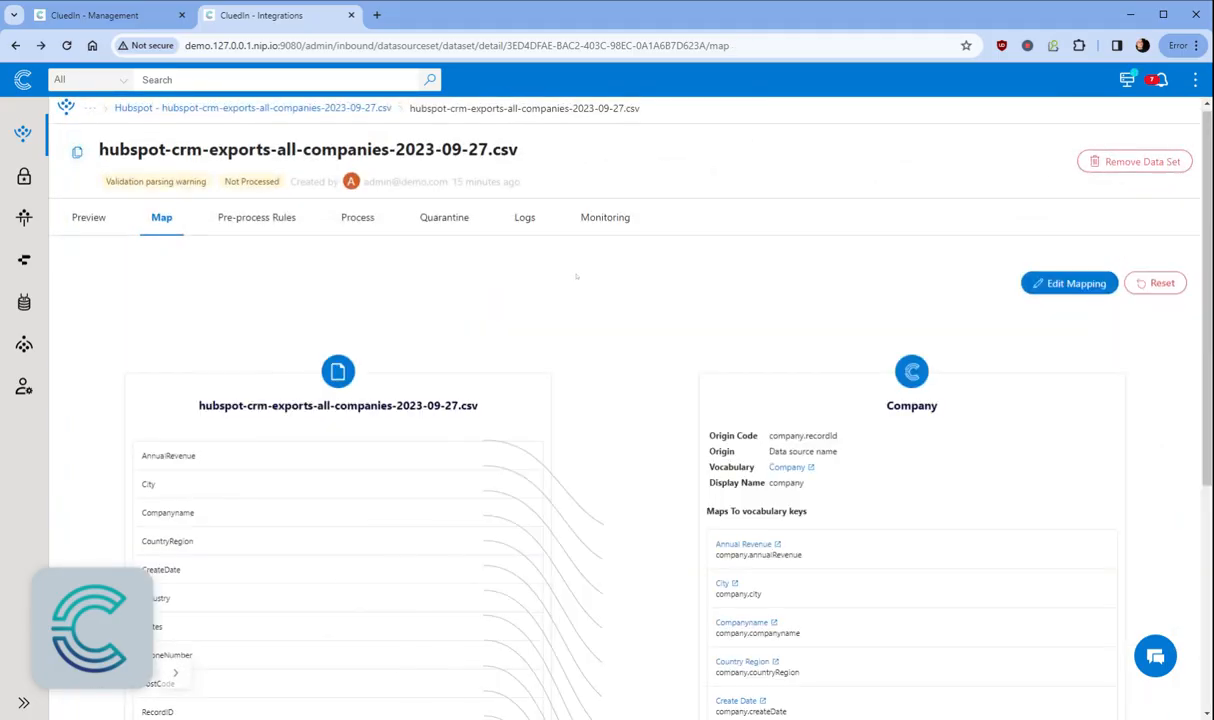
click(360, 218)
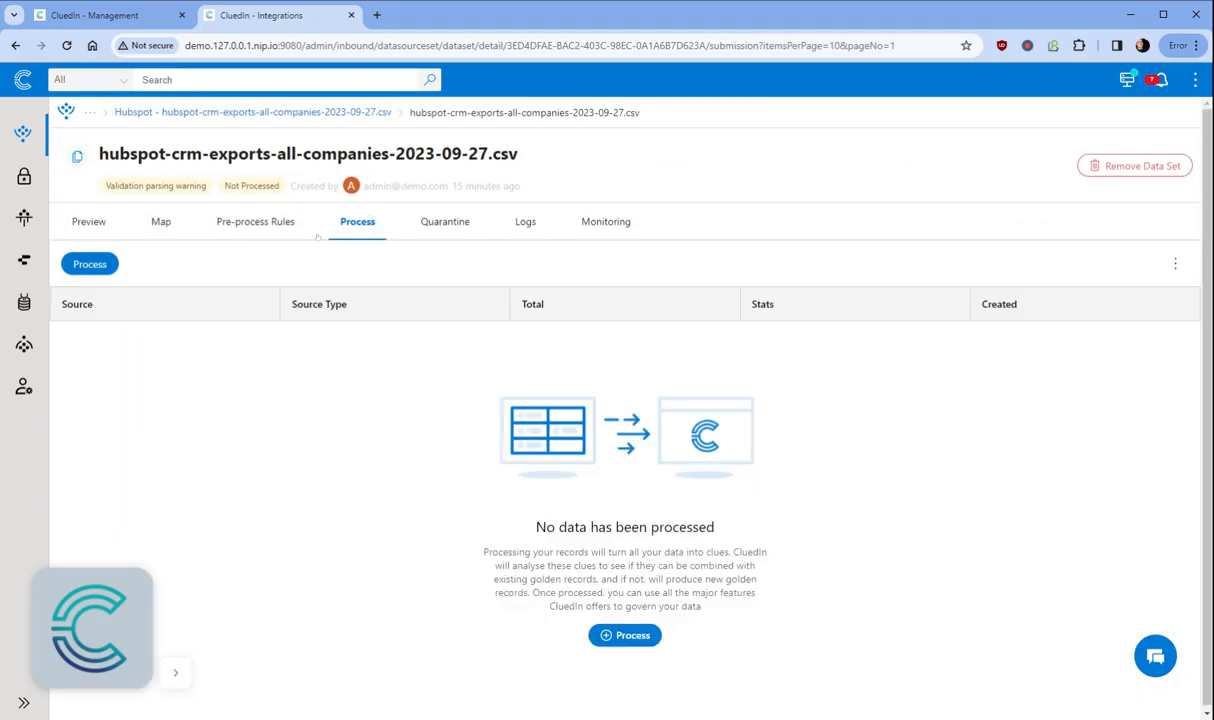
Step: Process the companies dataset until all 8 records show Success, then search all records
click(89, 262)
click(1169, 703)
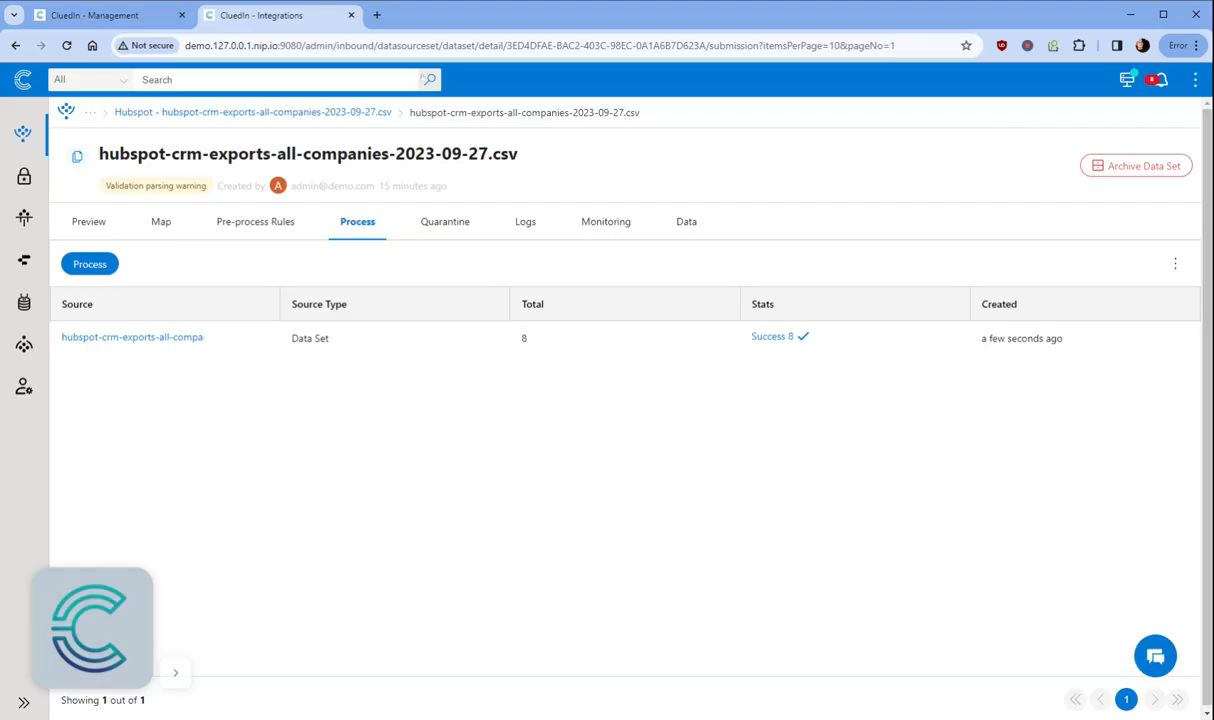
click(428, 80)
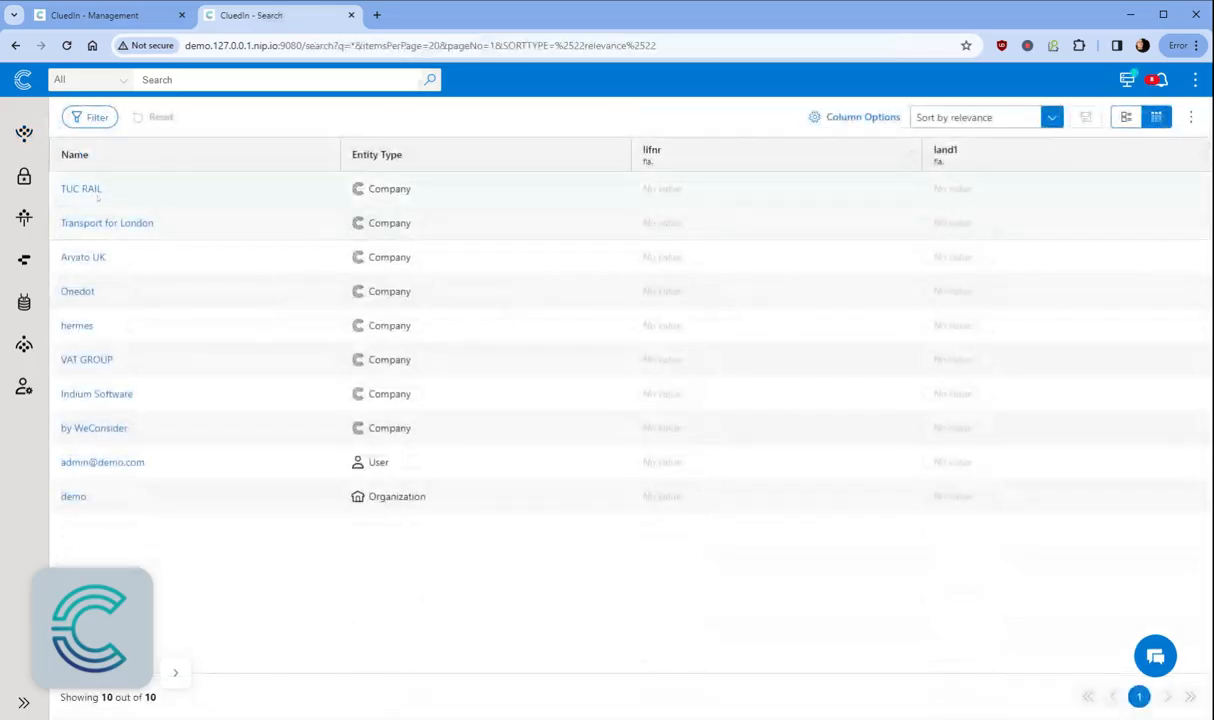
Step: From TUC RAIL's Properties (annualRevenue 250000000), open the annualRevenue vocabulary key
click(82, 189)
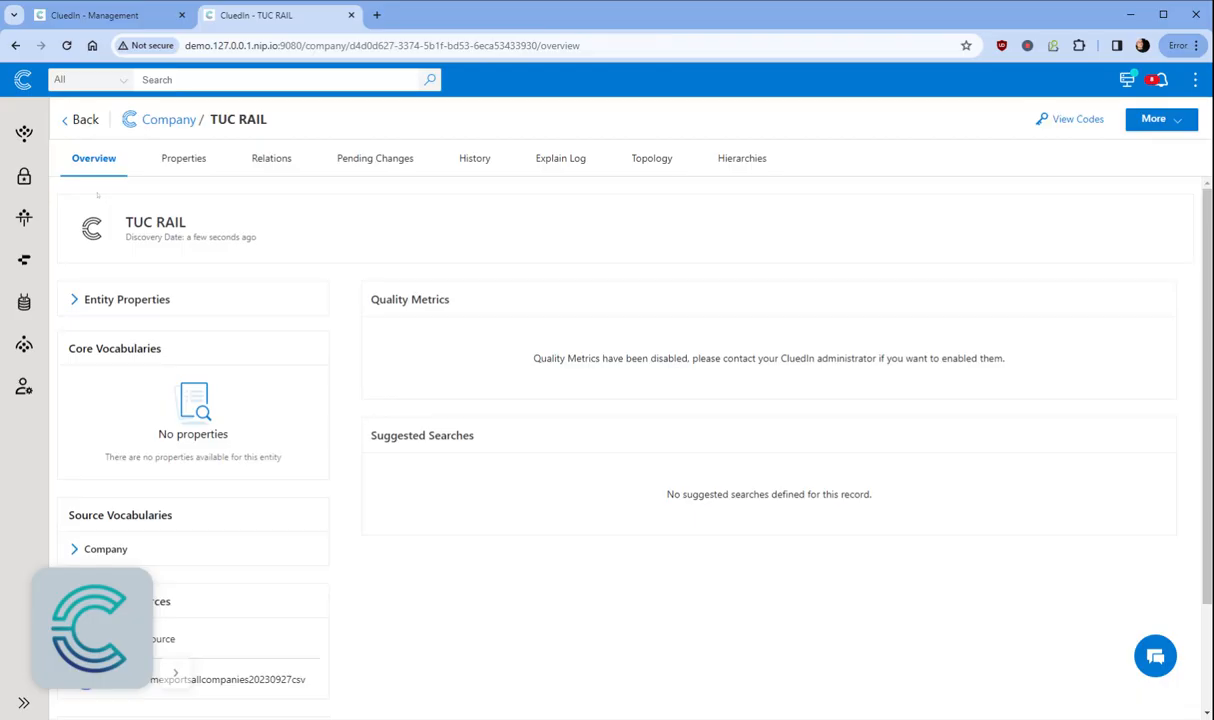
click(186, 159)
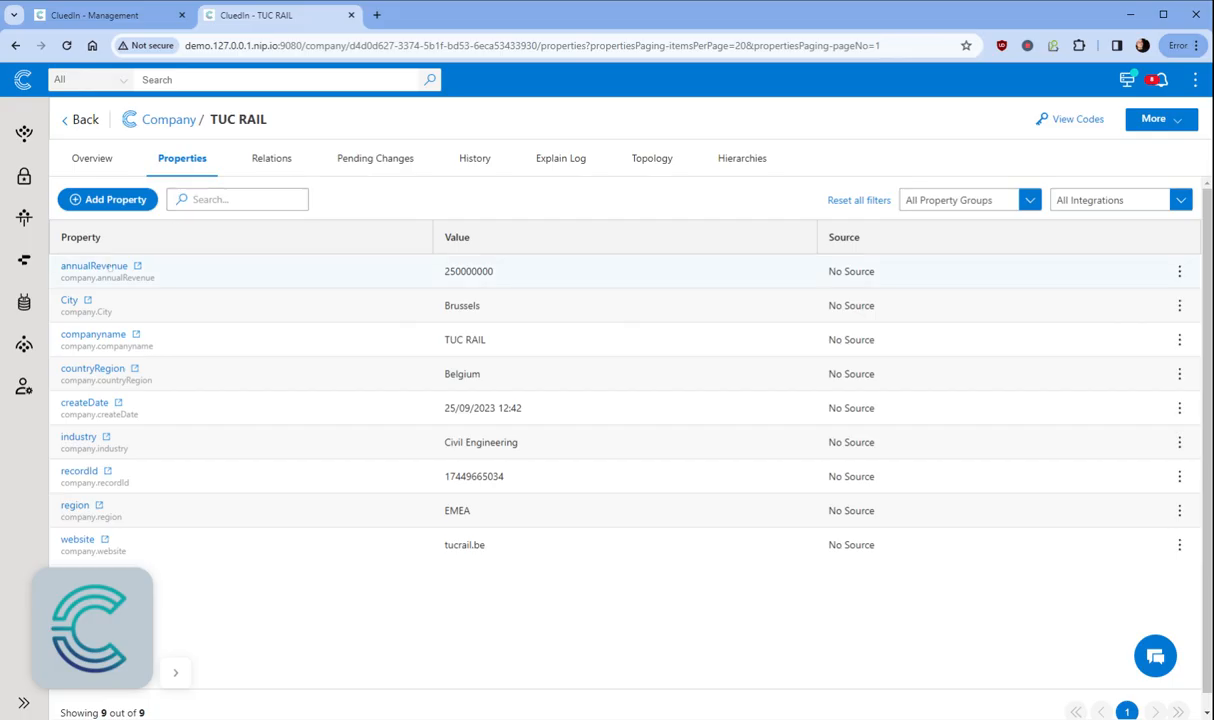
mouse_move(108, 268)
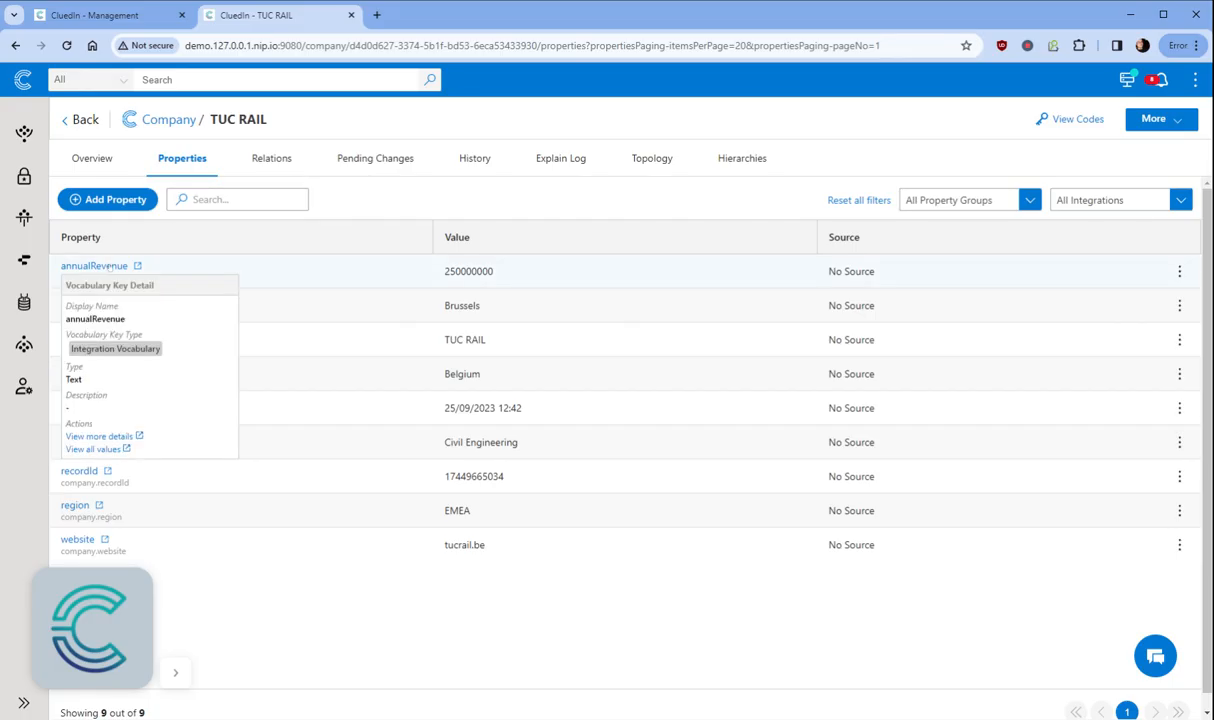
click(108, 268)
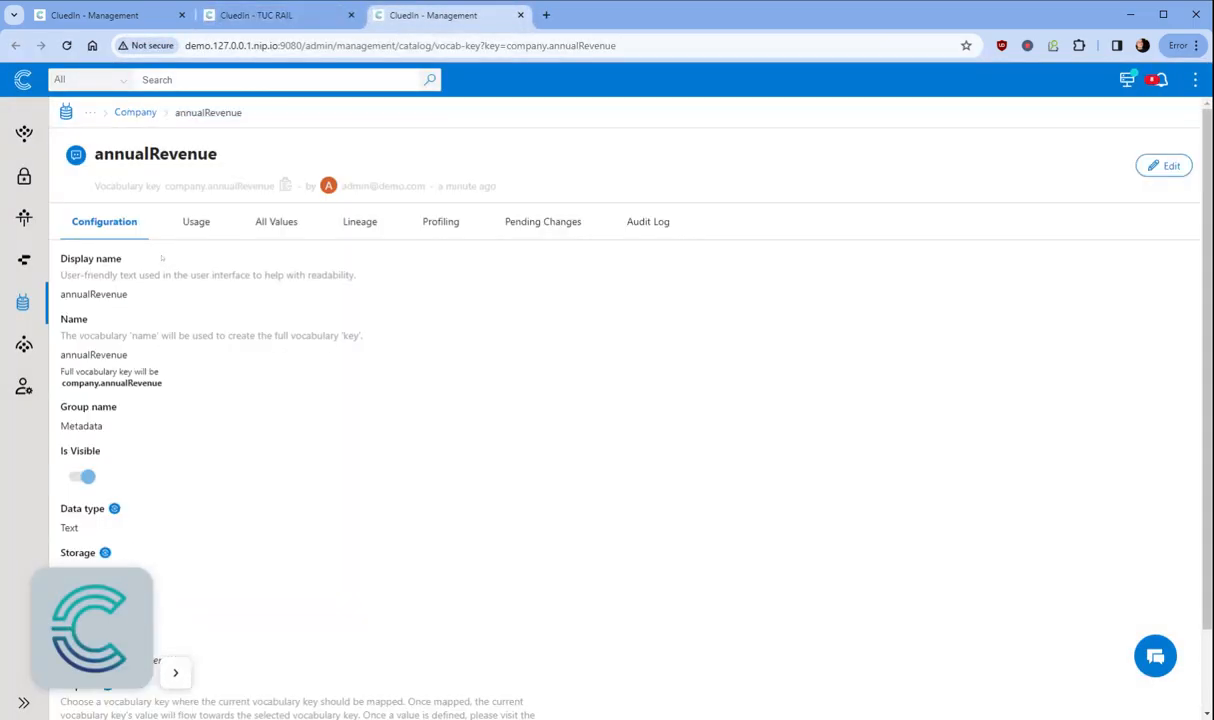
Step: List all annualRevenue values, exposing the invalid 'Cat', and reopen Copilot
click(283, 212)
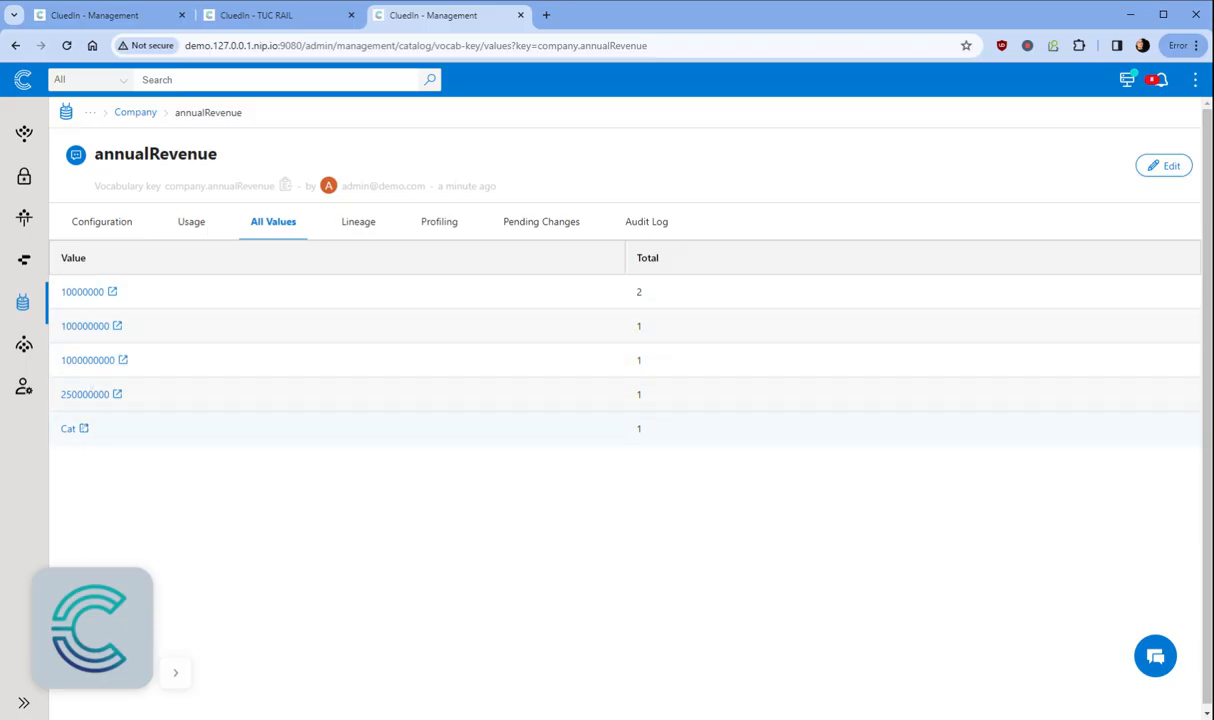
click(1155, 656)
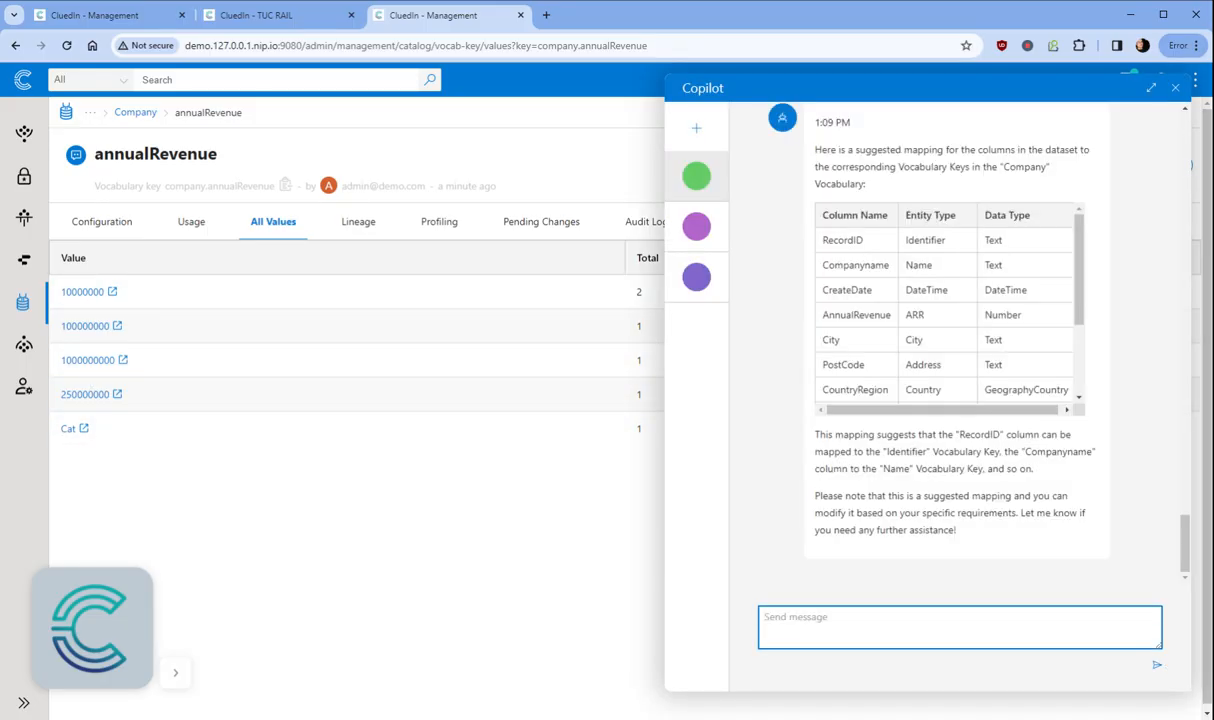
Step: Ask Copilot 'Can you detect any odd anomalies in this Vocabulary Key?' and highlight its Cat answer
text(Can you detect any odd anoma)
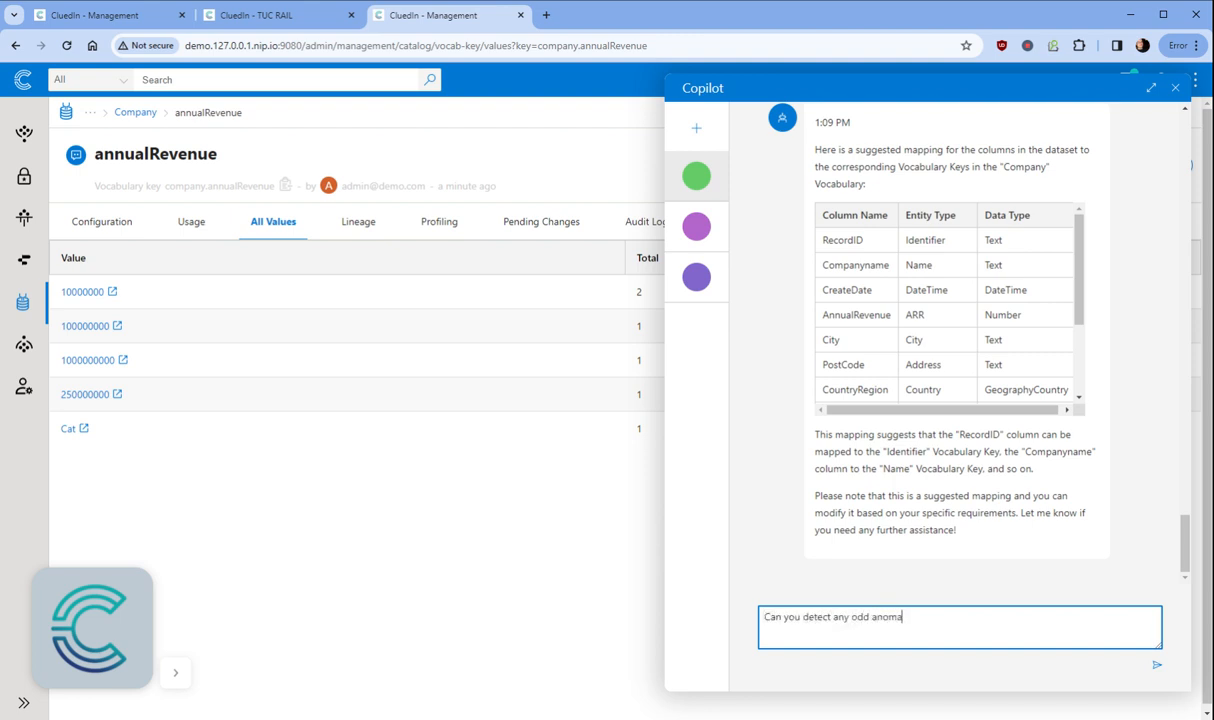
text(lies in this Vocabulary Key?)
key(Return)
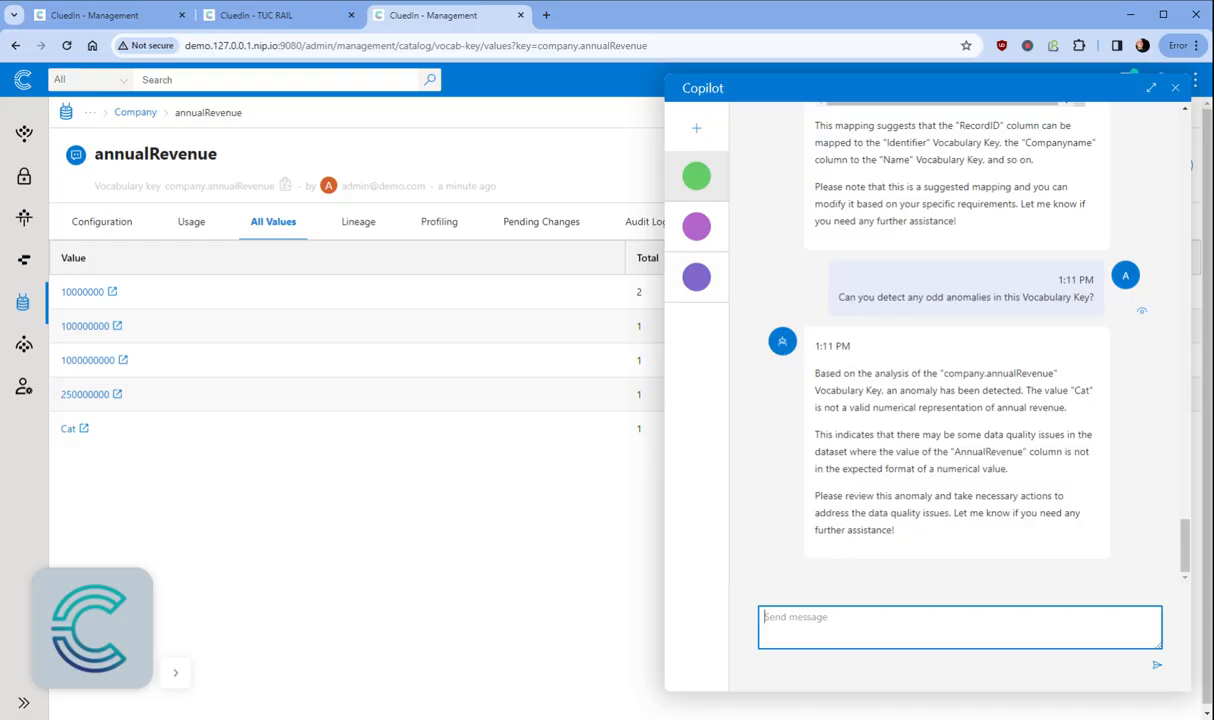
drag(1047, 390, 1083, 404)
Step: Ask Copilot for a golden record rule tagging Company records with annualRevenue Cat as Bad Values, then open it
click(880, 626)
text(Great fine!)
key(BackSpace)
key(BackSpace)
text(nd! Can you please cre)
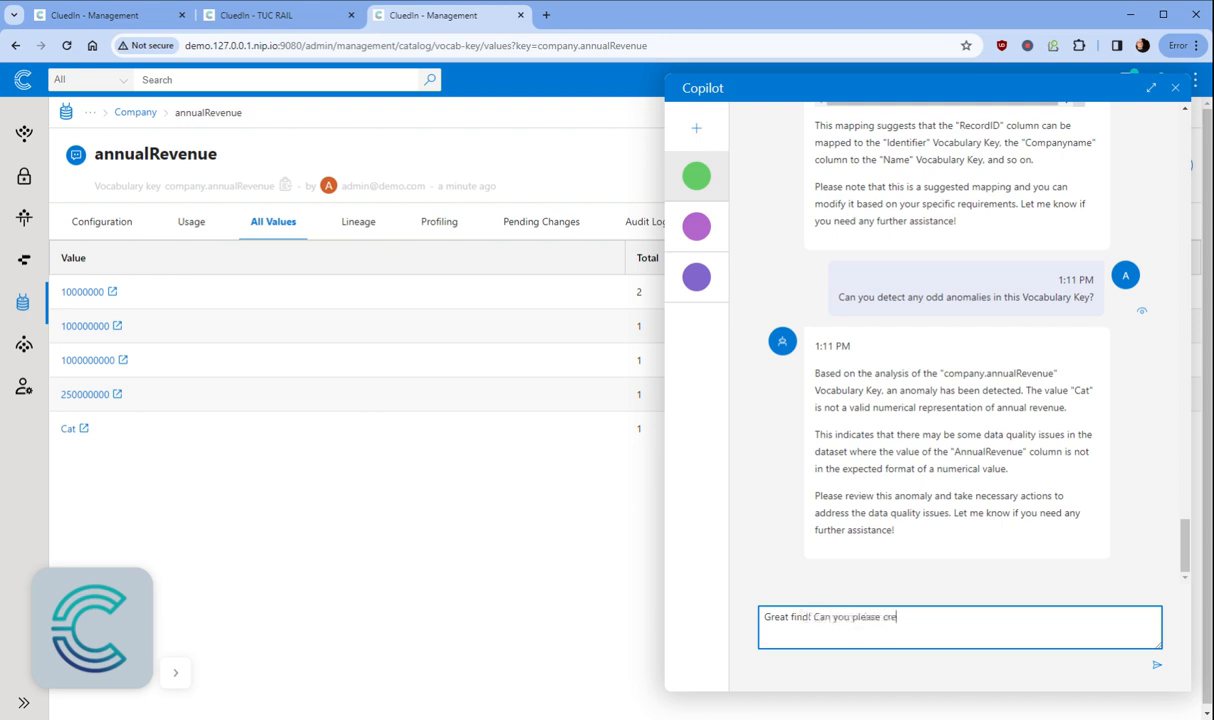
text(ate me a)
text(olden record f)
text(ule that fa)
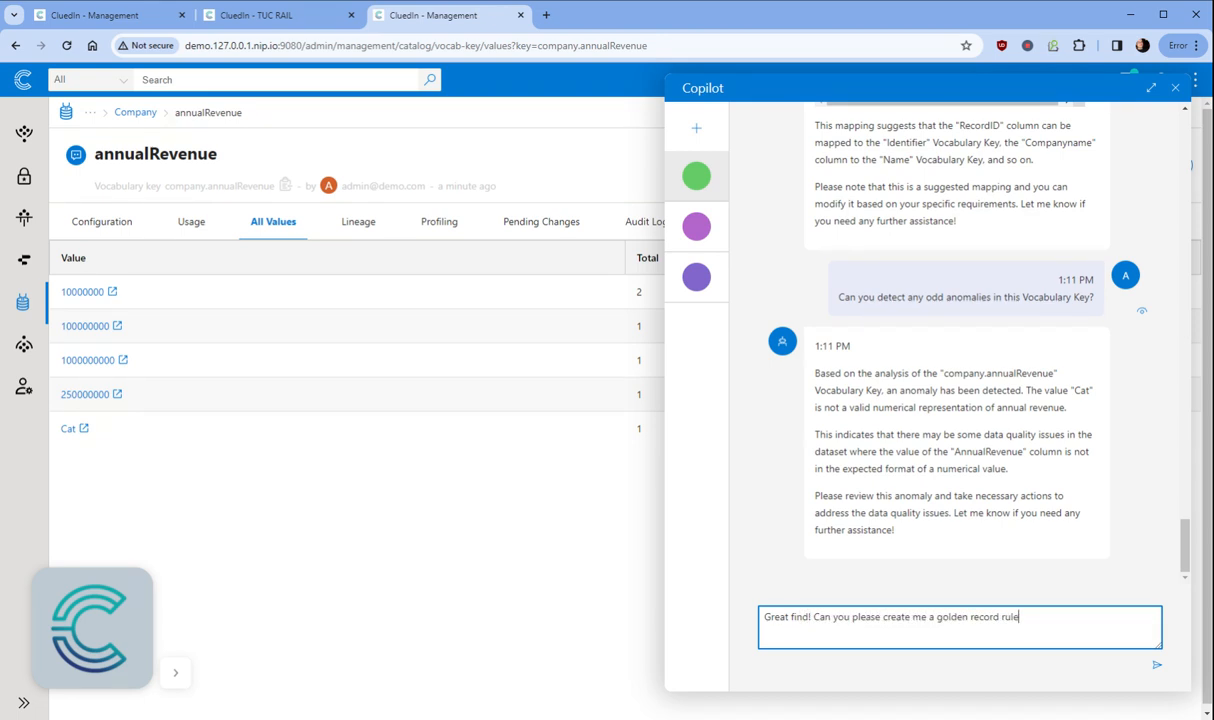
key(BackSpace)
key(BackSpace)
text(Tags all Company records that have an )
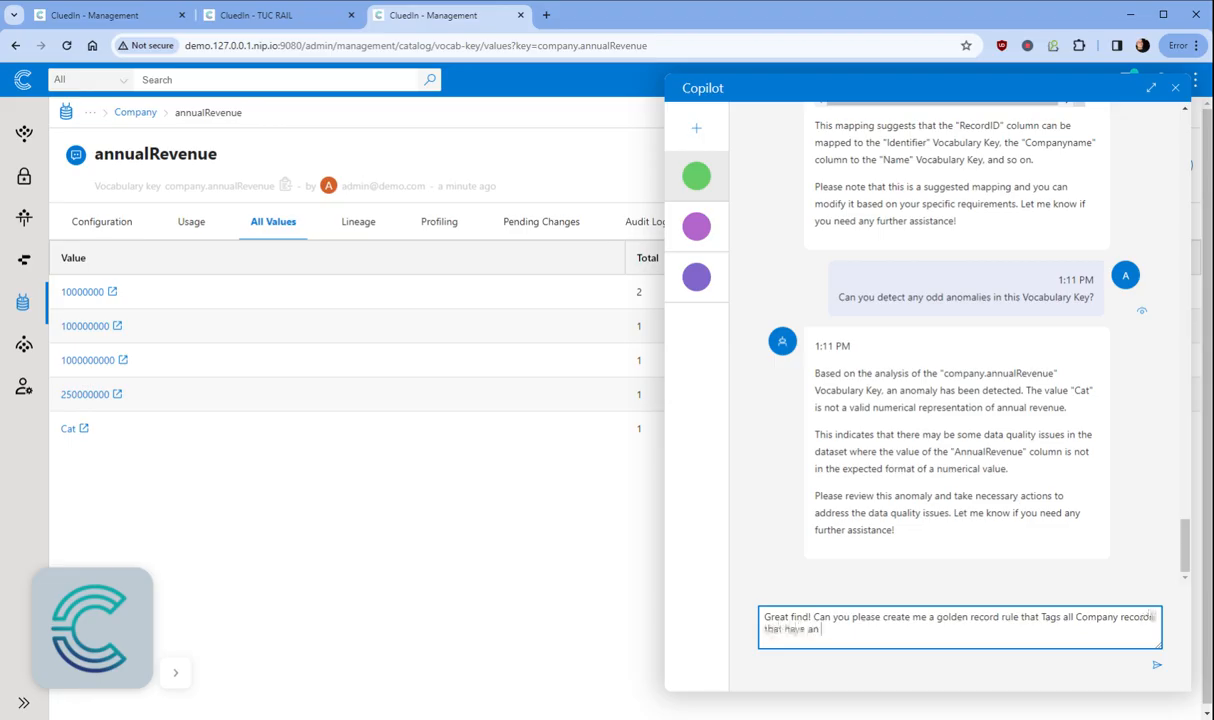
key(BackSpace)
key(BackSpace)
text( company.annualRevenu)
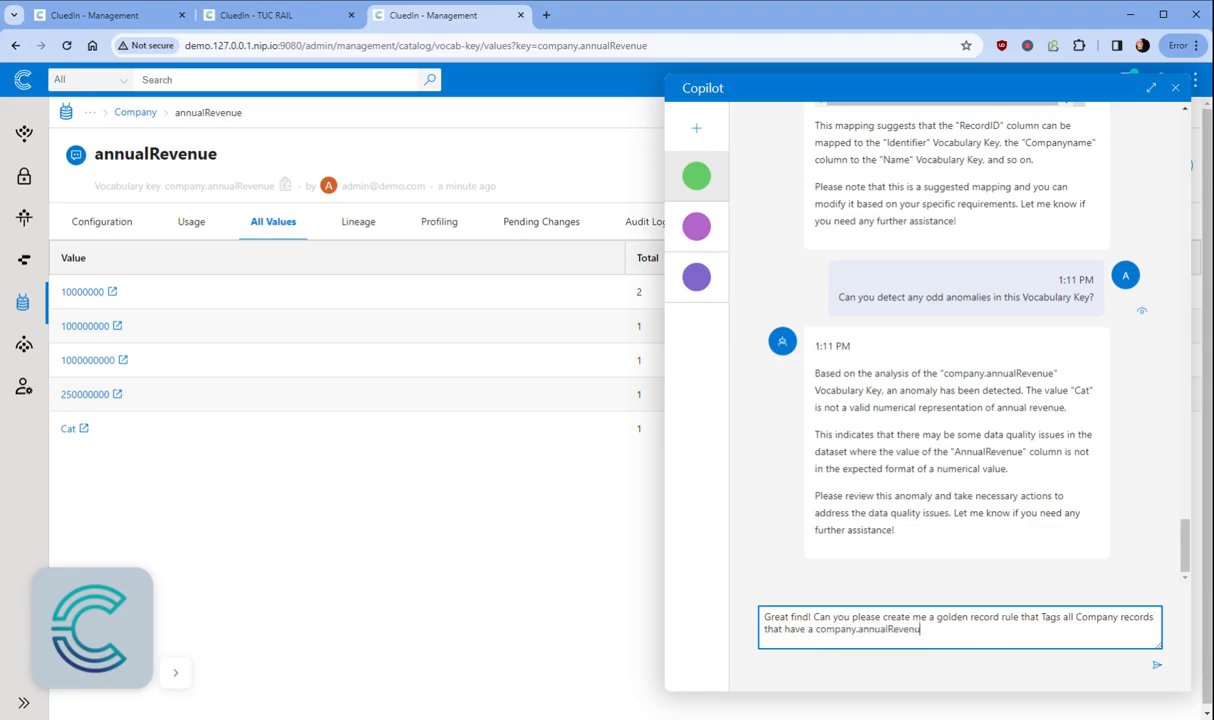
text(e of Cat and tag wht)
key(BackSpace)
key(BackSpace)
key(BackSpace)
text(them with Bad Values)
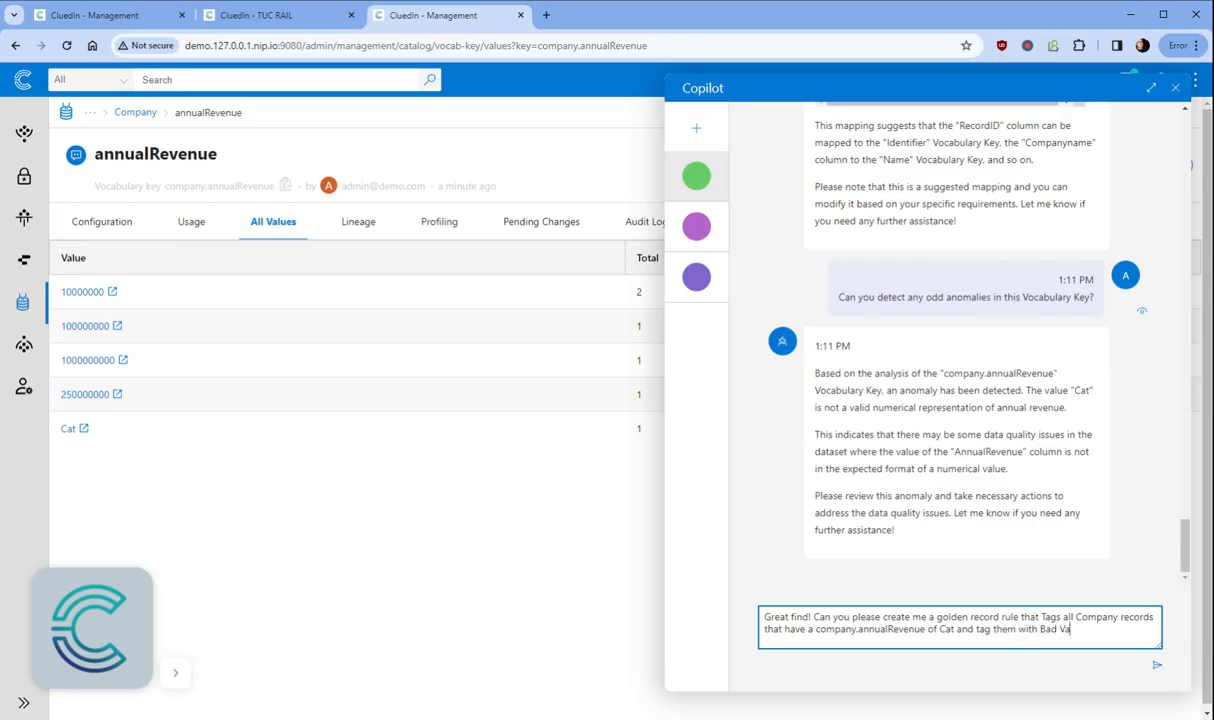
key(Return)
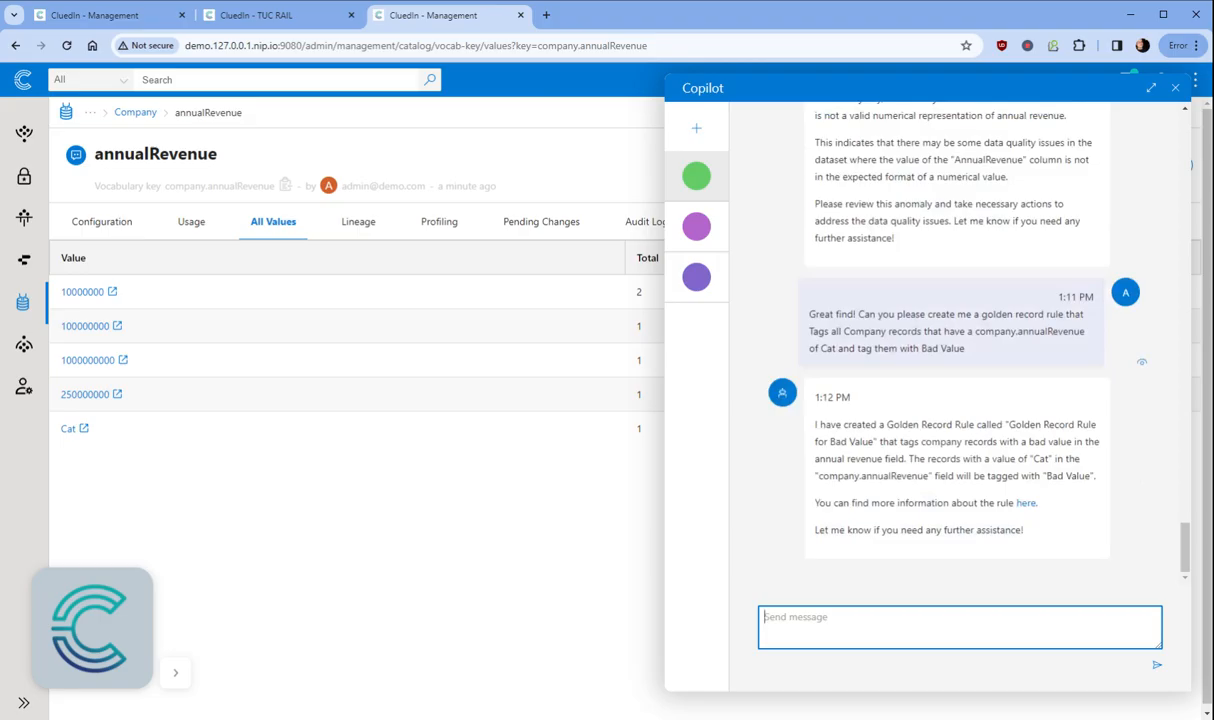
click(1026, 503)
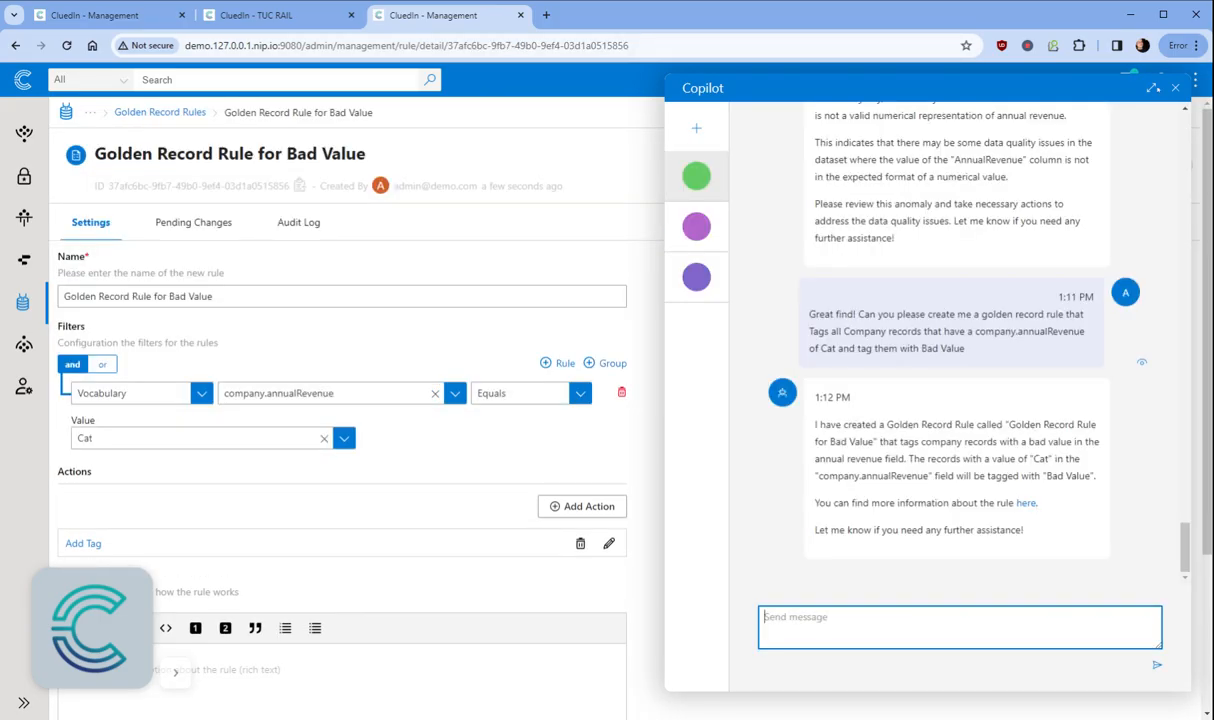
Step: Close Copilot and review the rule's Add Tag action, discarding without changes
click(1175, 88)
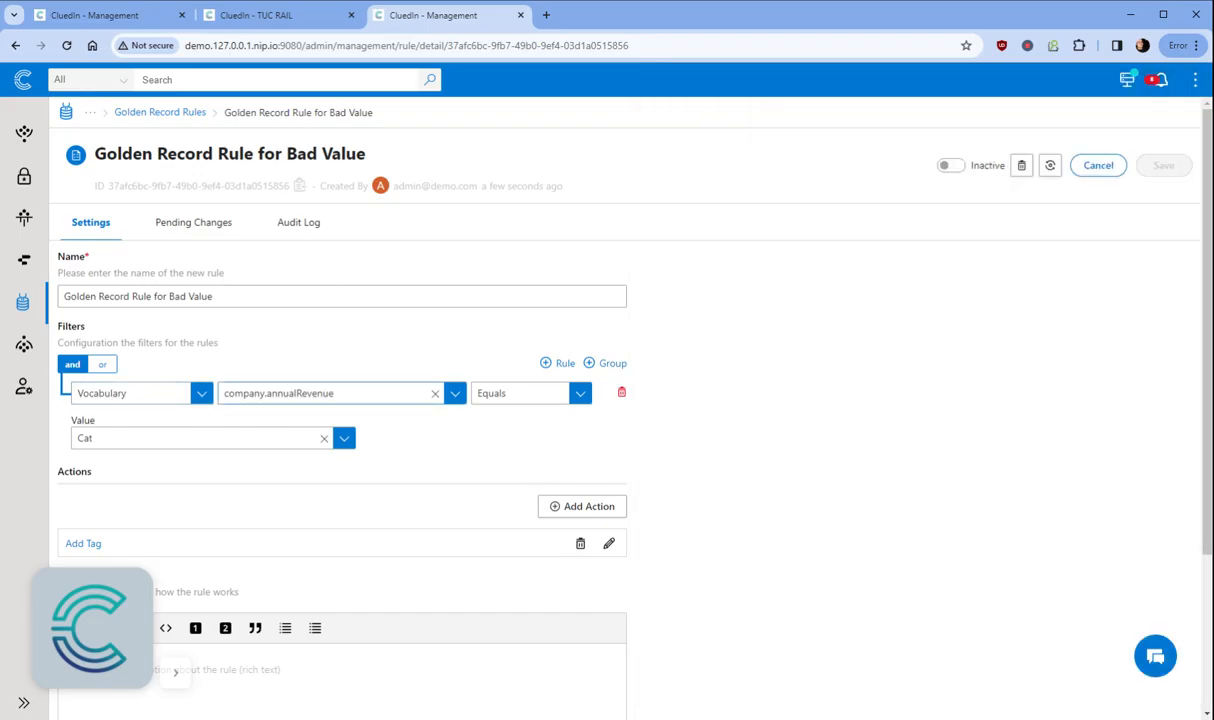
click(609, 543)
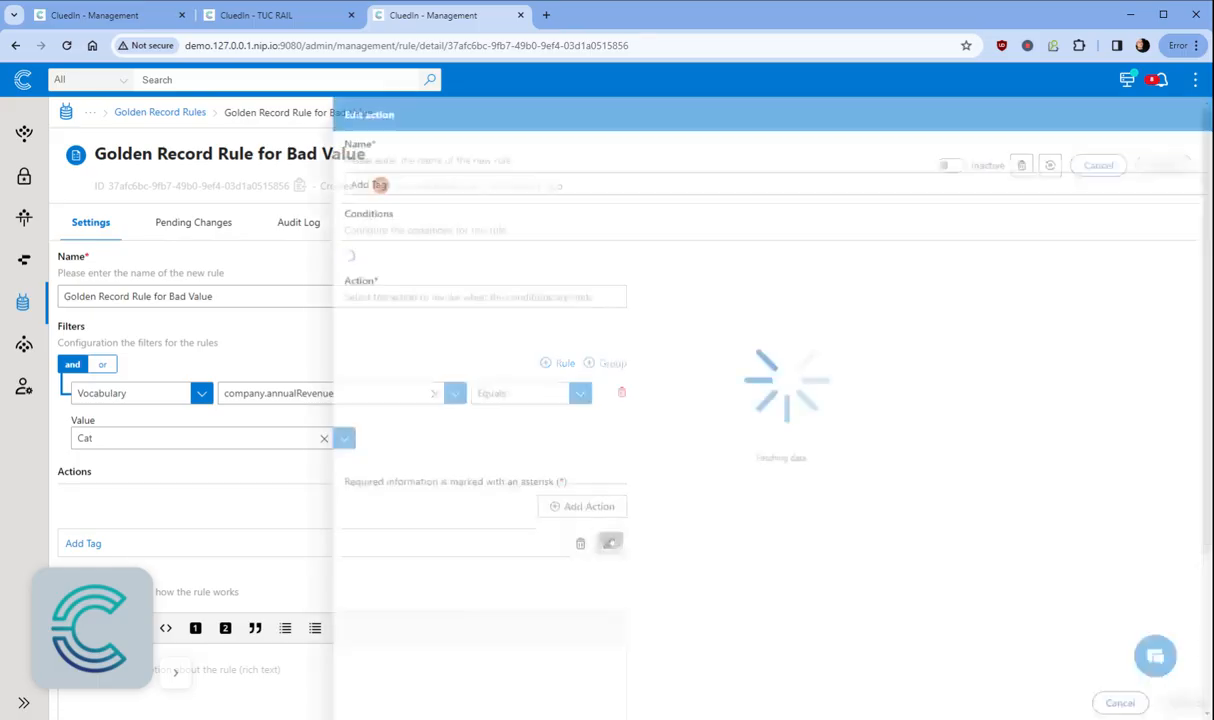
click(1092, 703)
click(640, 454)
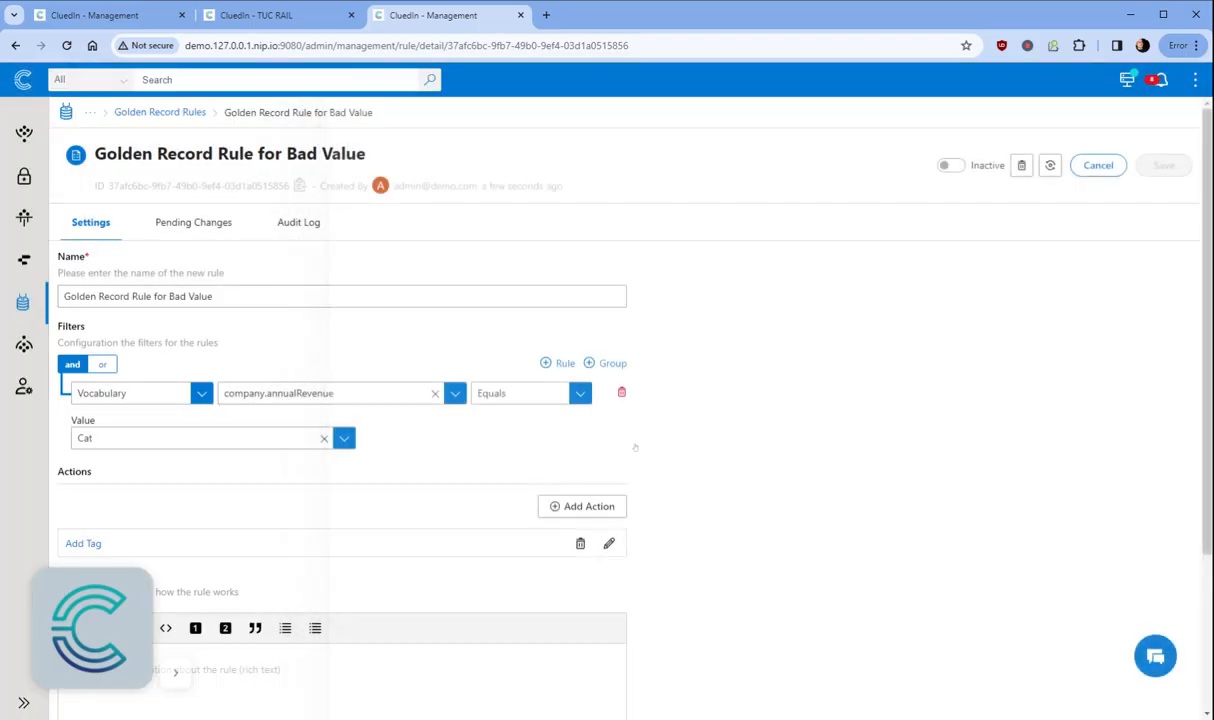
Step: Set the Bad Value golden record rule to Active, confirm reprocessing, and return to all search results
click(950, 165)
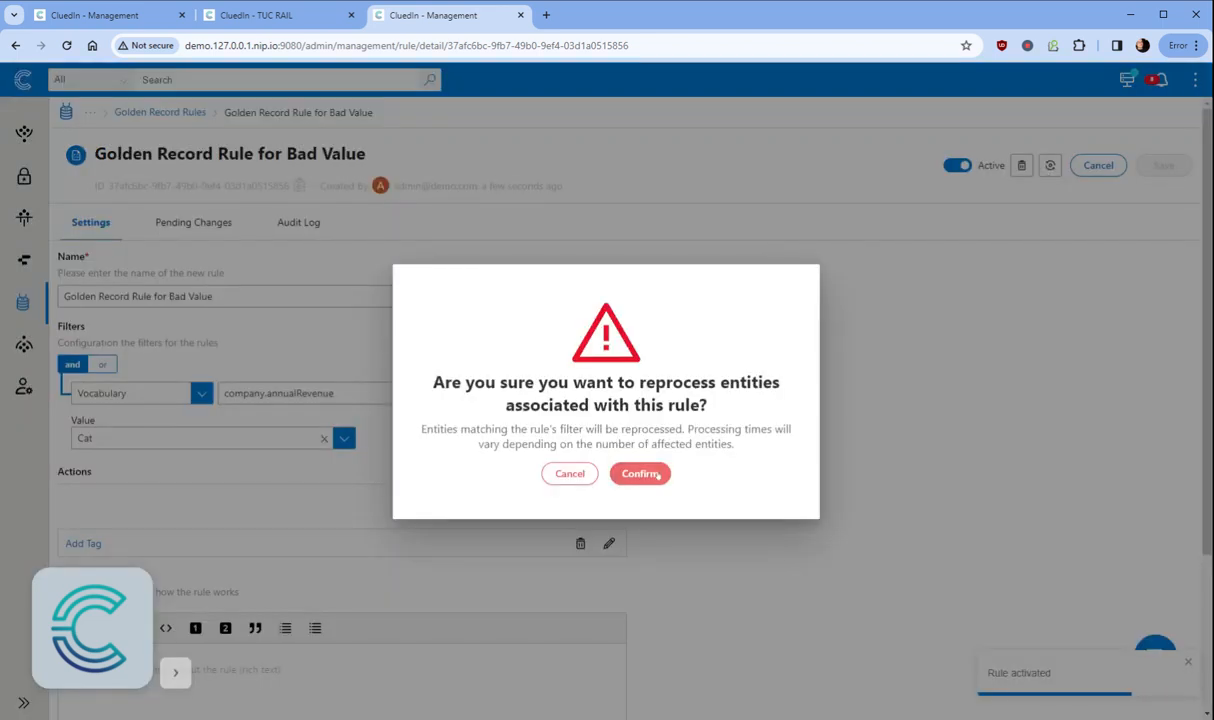
click(640, 474)
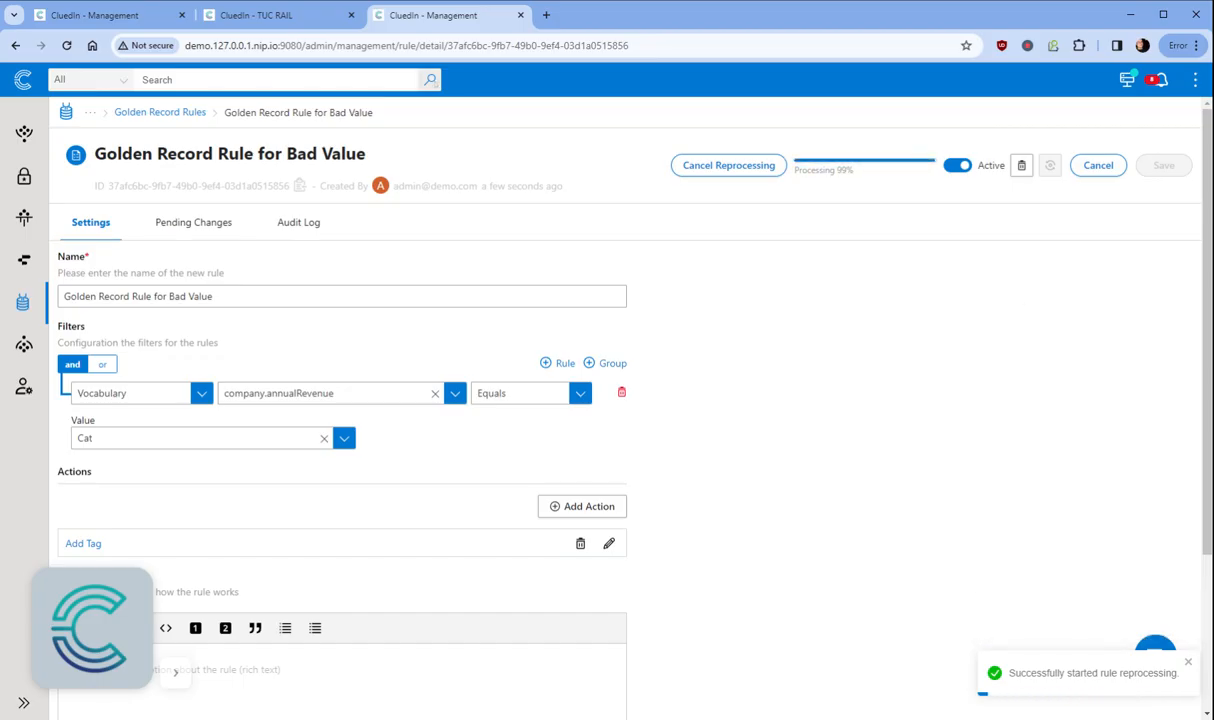
click(434, 82)
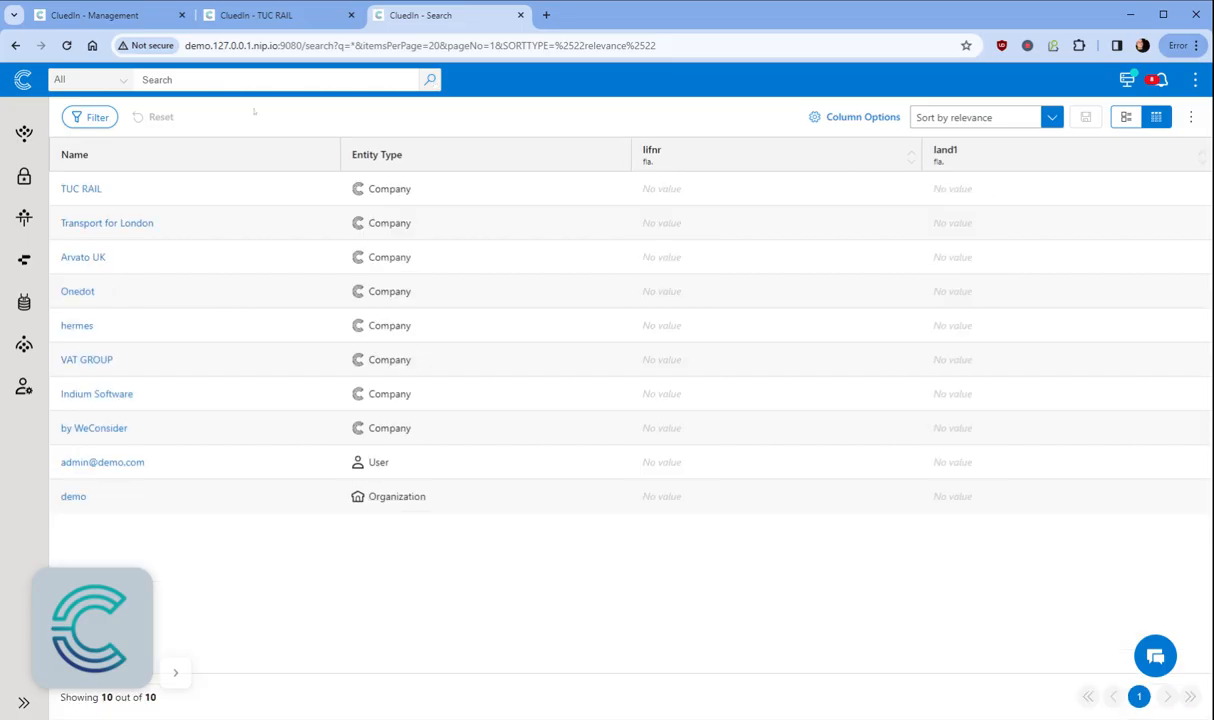
Step: Filter search by the Bad Value tag and view Indium Software's properties, showing annualRevenue 'Cat'
click(100, 118)
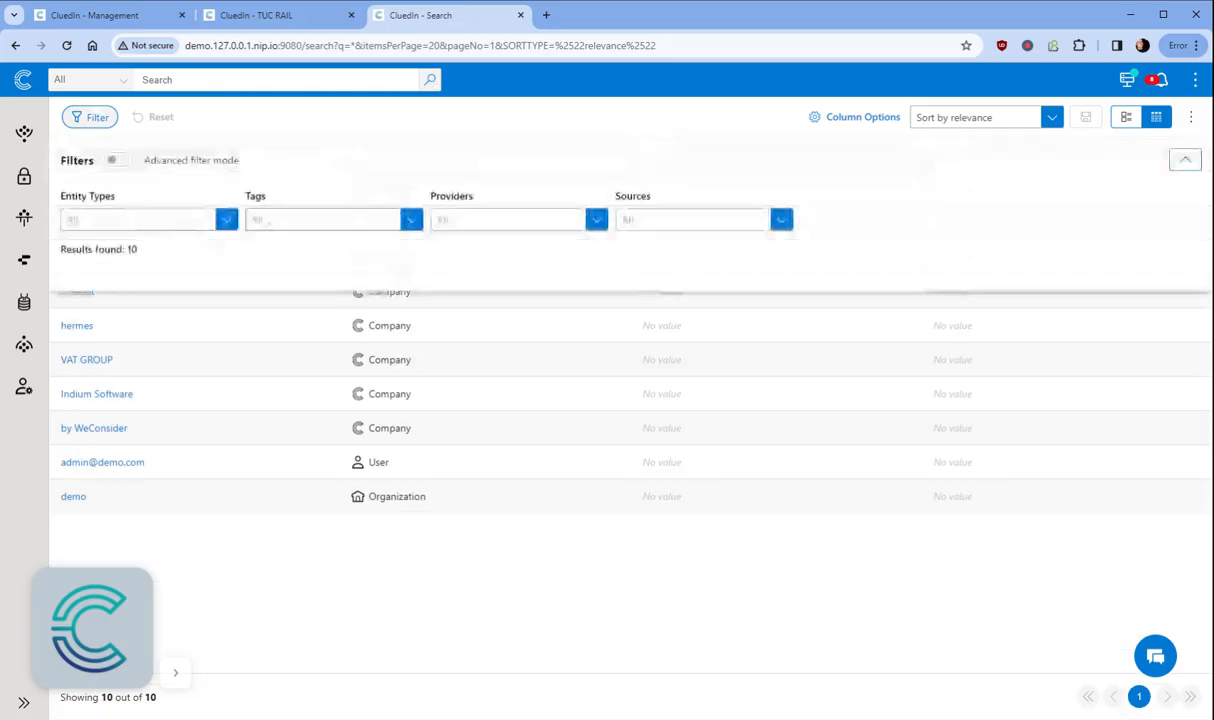
click(300, 220)
click(272, 244)
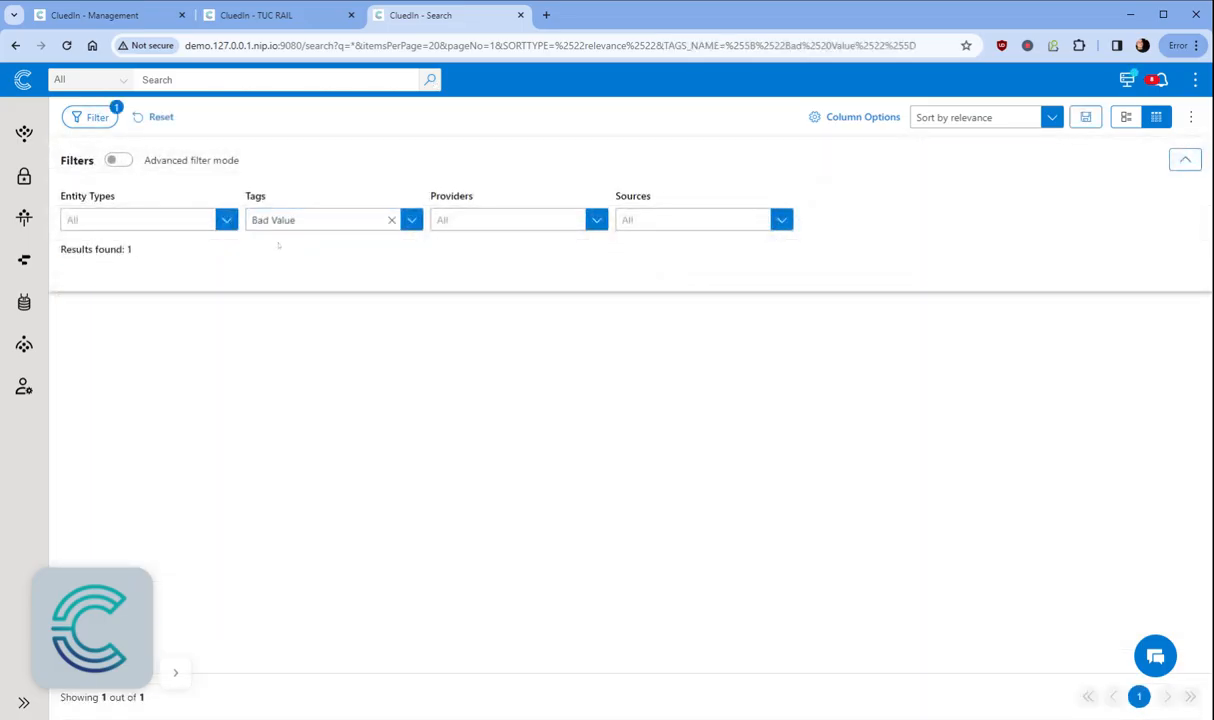
click(100, 118)
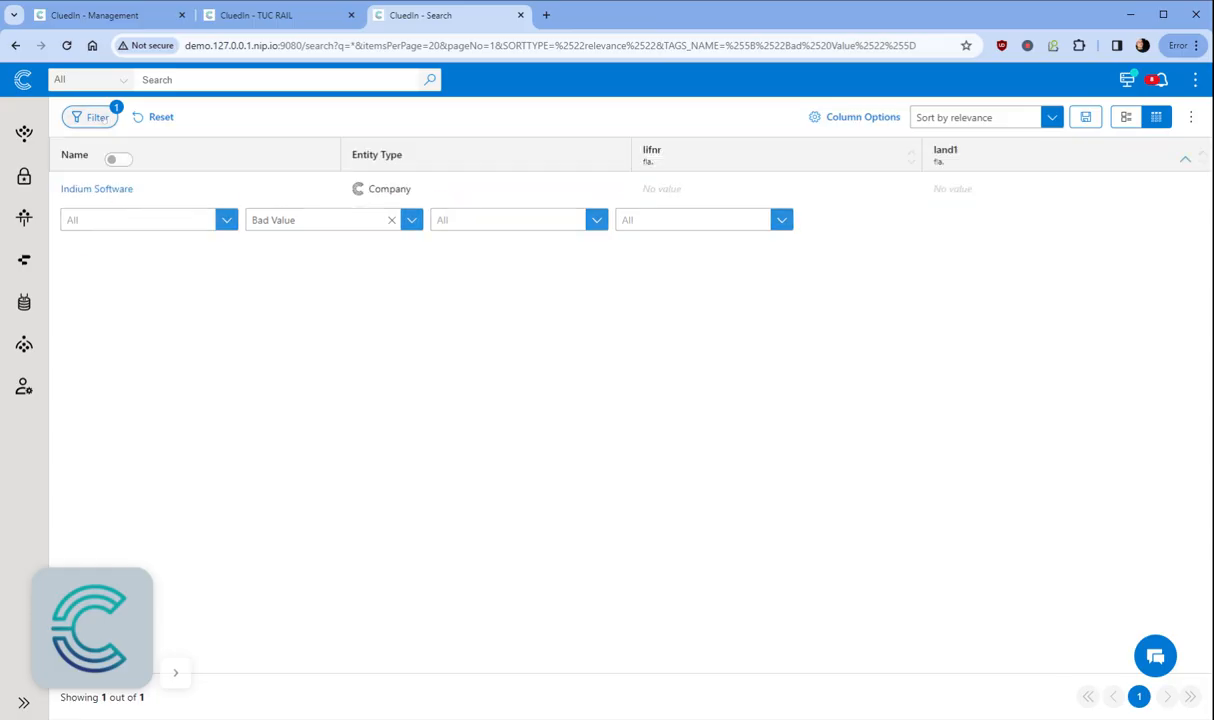
click(97, 189)
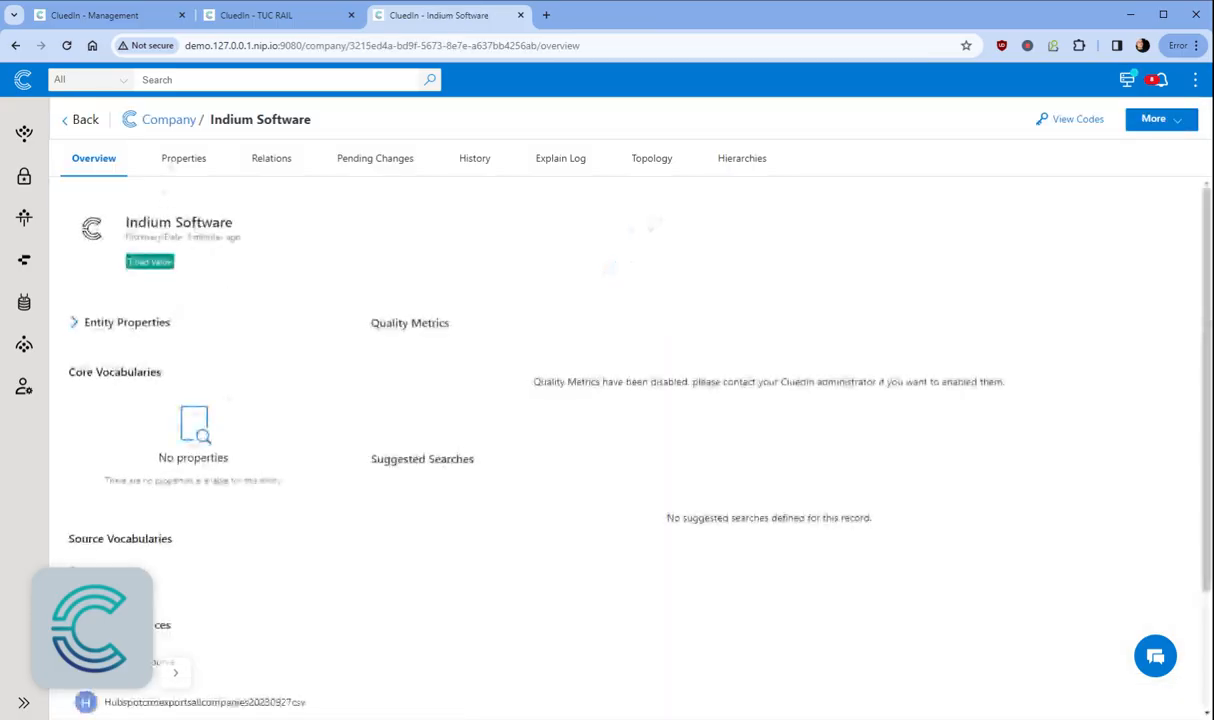
click(182, 158)
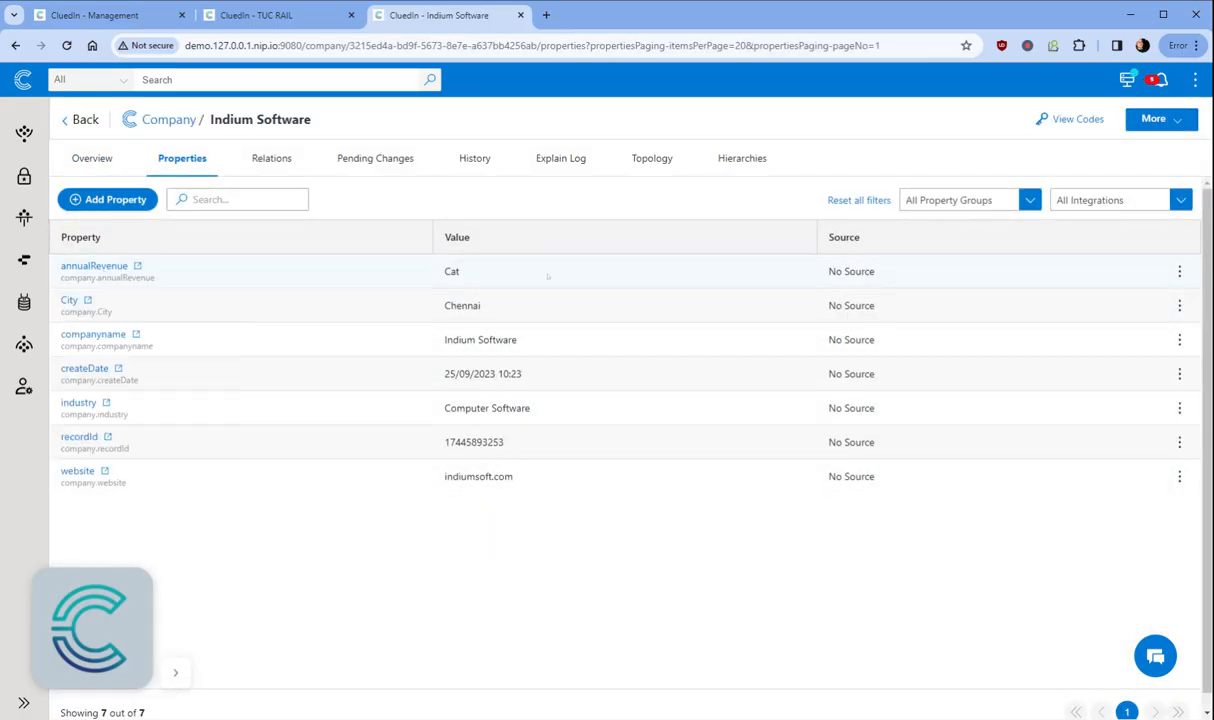